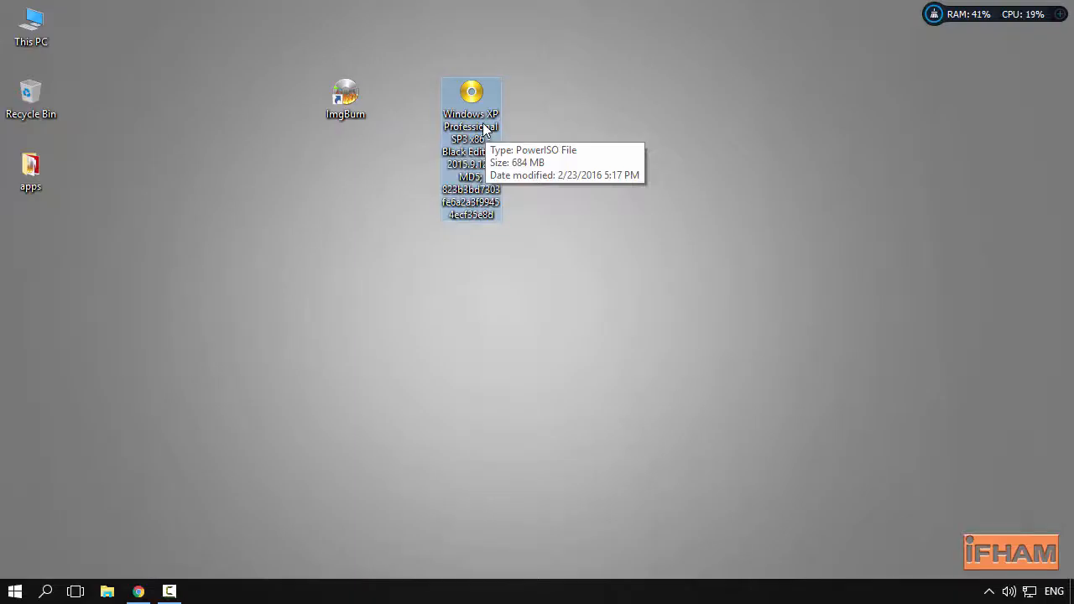
left_click(354, 108)
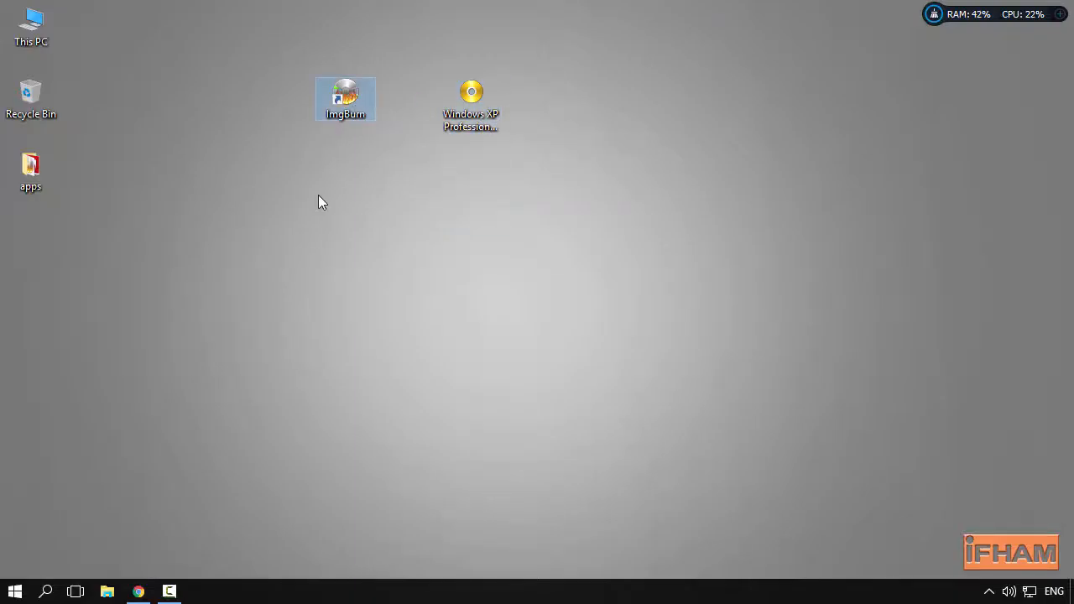
left_click(138, 592)
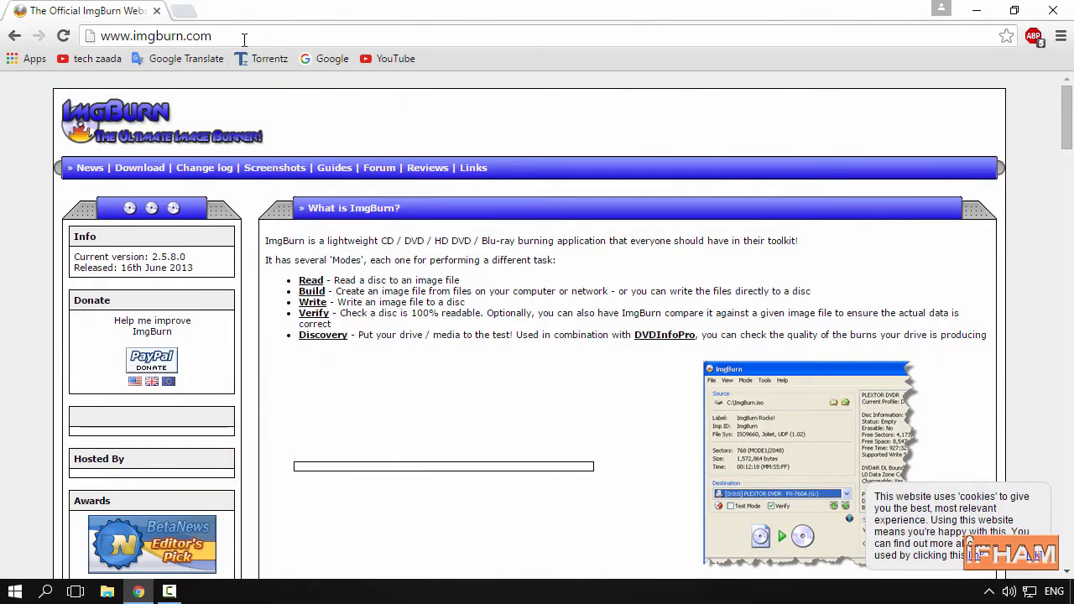
left_click(242, 37)
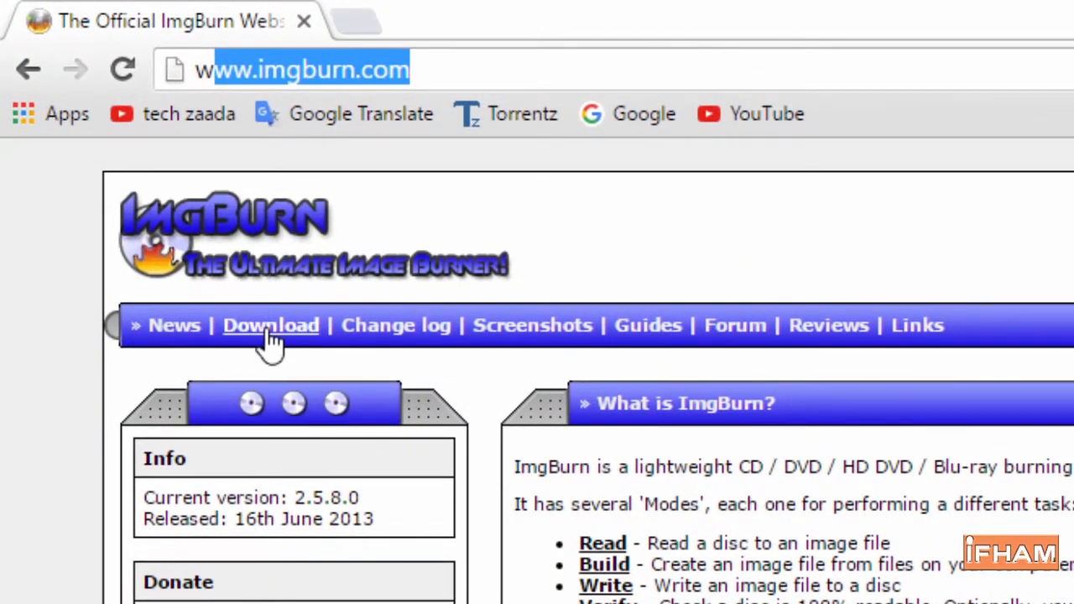
left_click(280, 333)
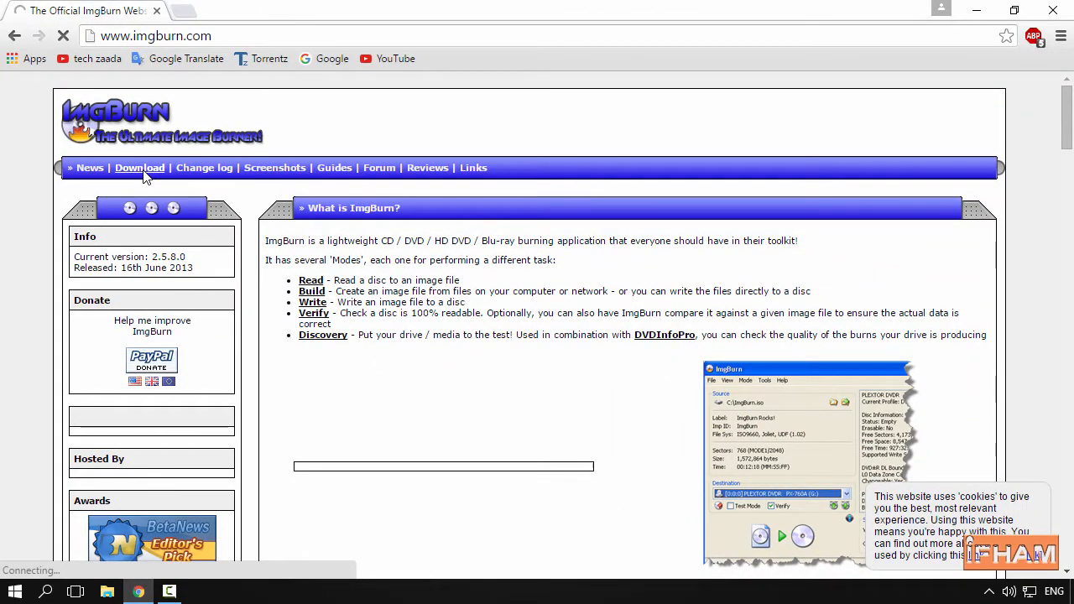
left_click_drag(217, 35, 92, 37)
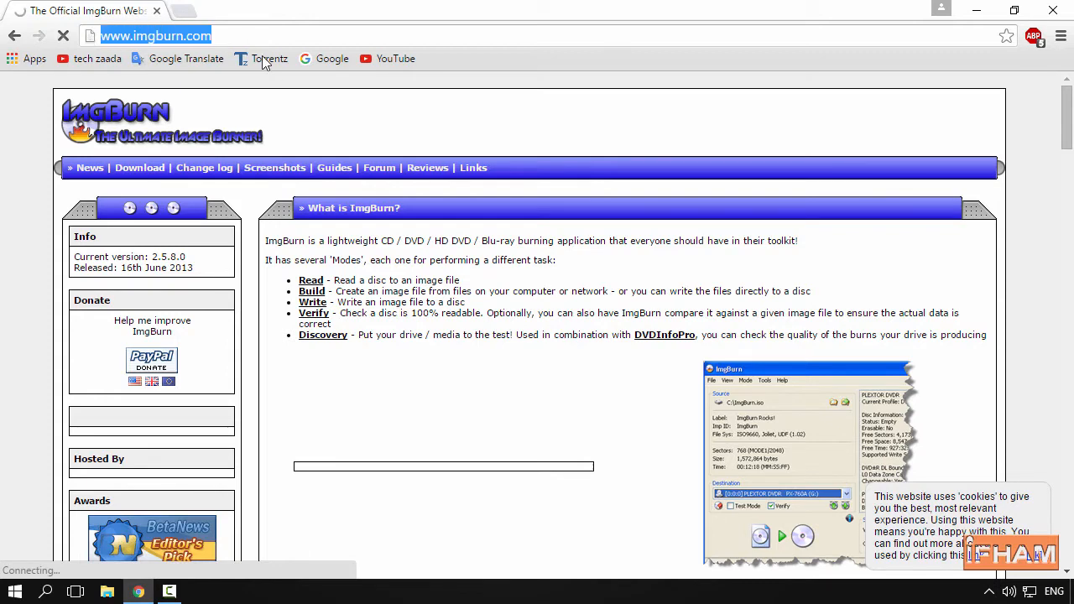
left_click(134, 166)
left_click(974, 12)
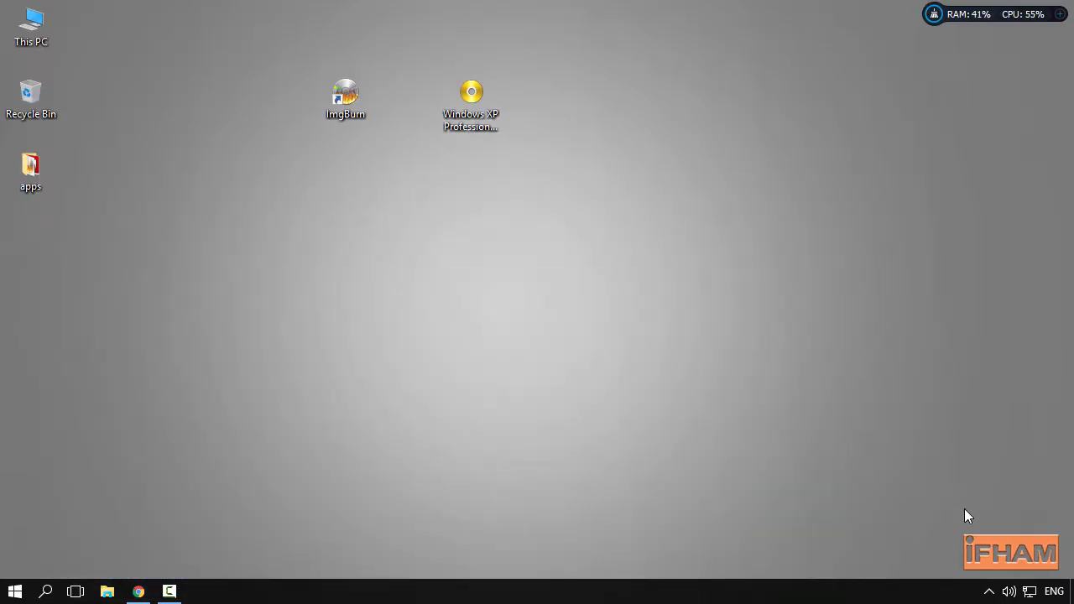
Step: Run the downloaded SetupImgBurn_2.5.8.0.exe from Internet Download Manager and close the download manager
left_click(989, 592)
double_click(989, 528)
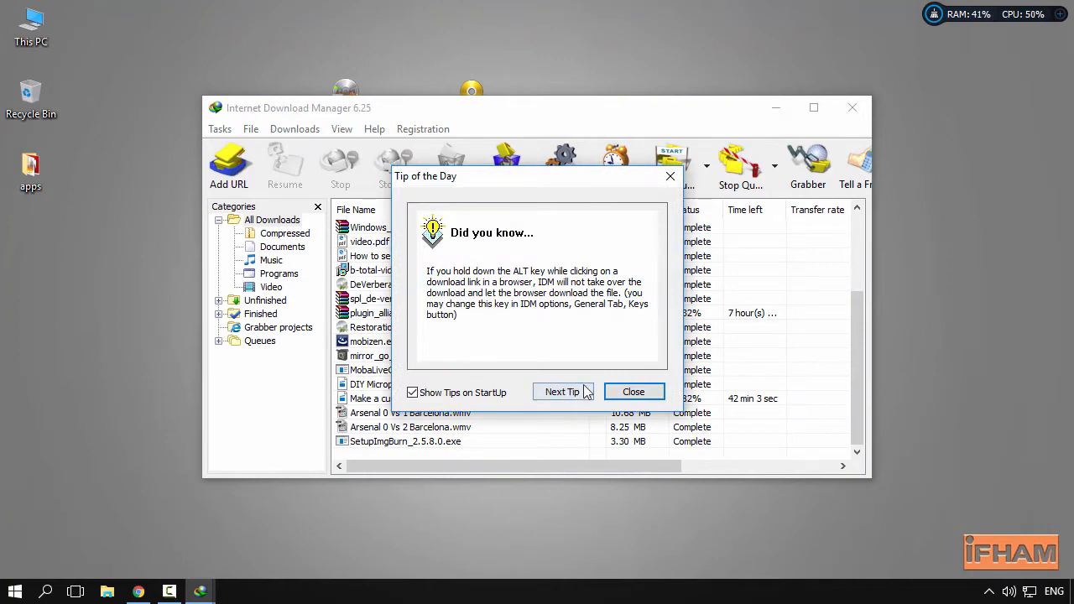
left_click(633, 392)
double_click(438, 443)
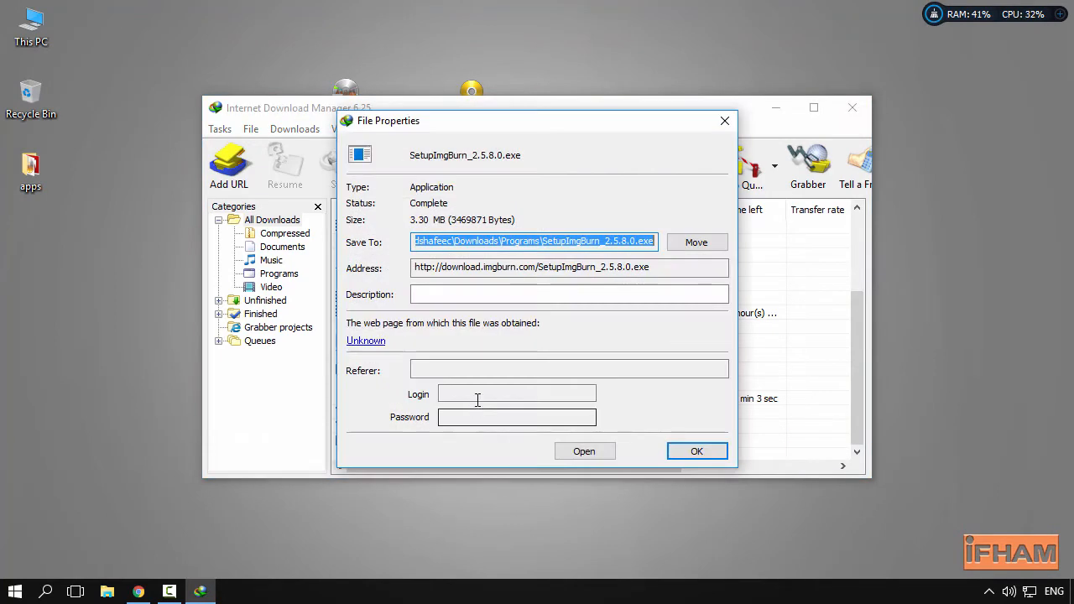
left_click(727, 121)
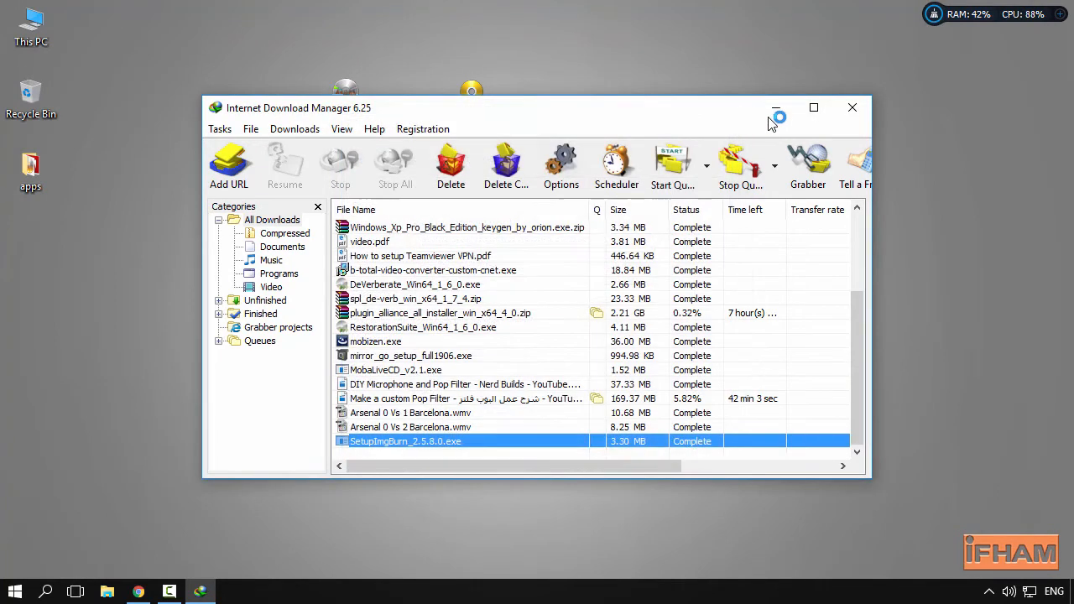
left_click(851, 109)
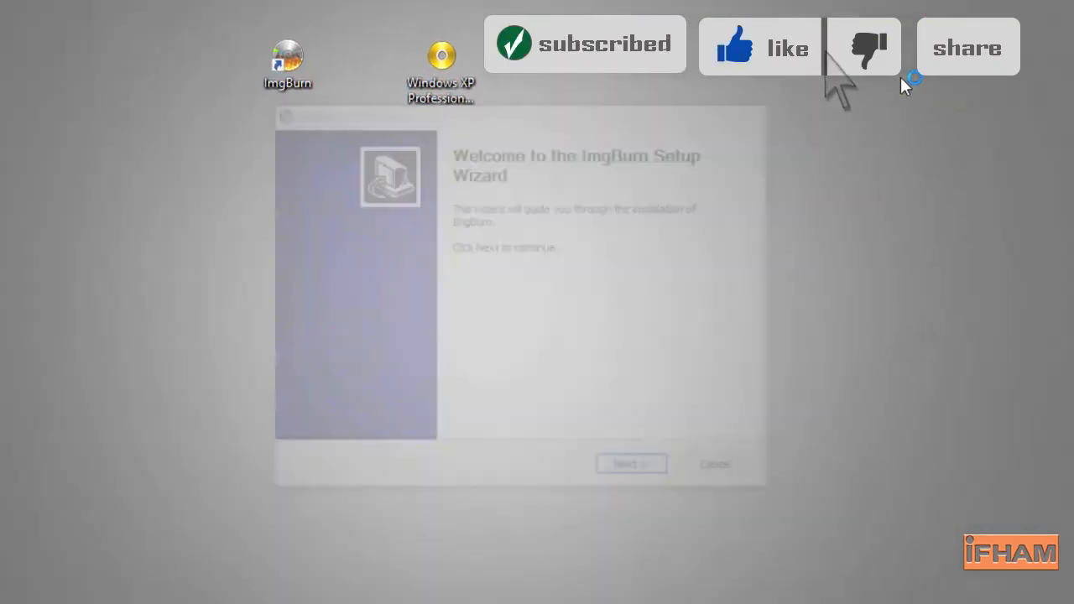
Step: Accept the ImgBurn license and keep the Full install, the default destination folder and the ImgBurn Start Menu folder
left_click(625, 463)
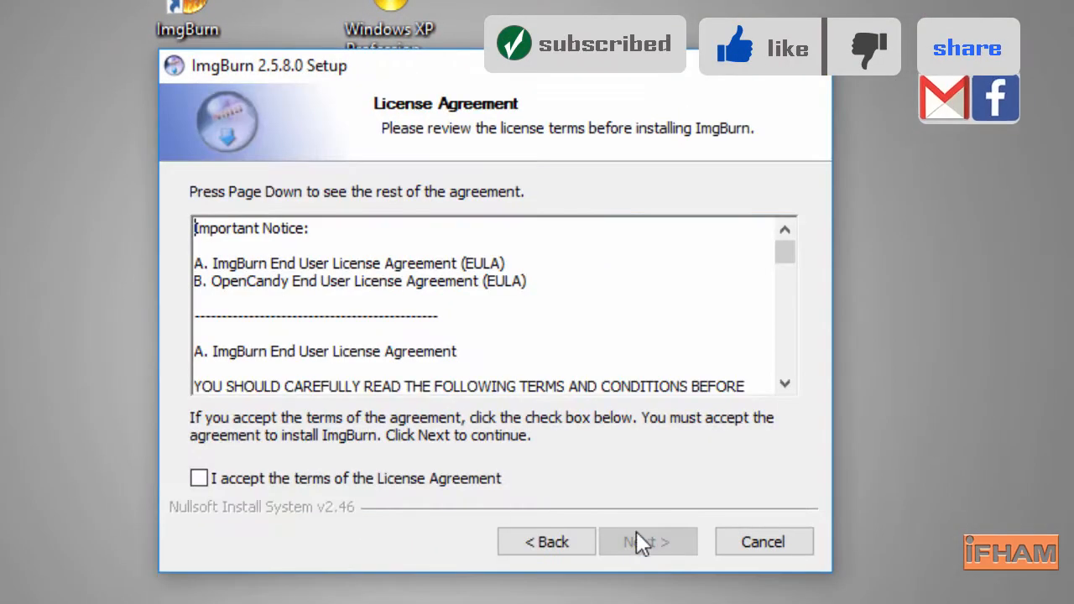
left_click(384, 483)
left_click(650, 545)
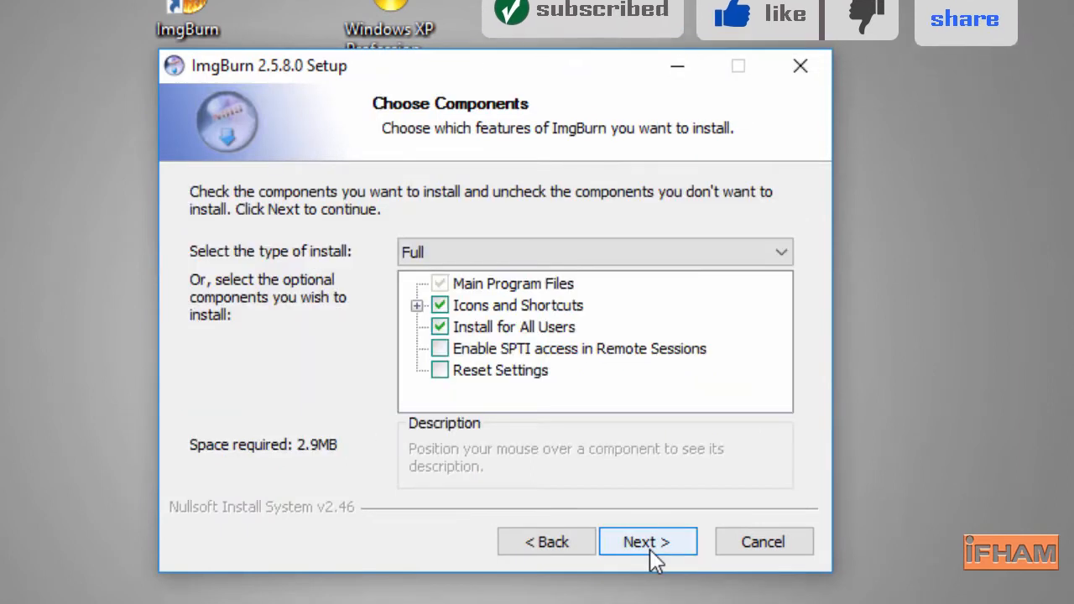
left_click(655, 540)
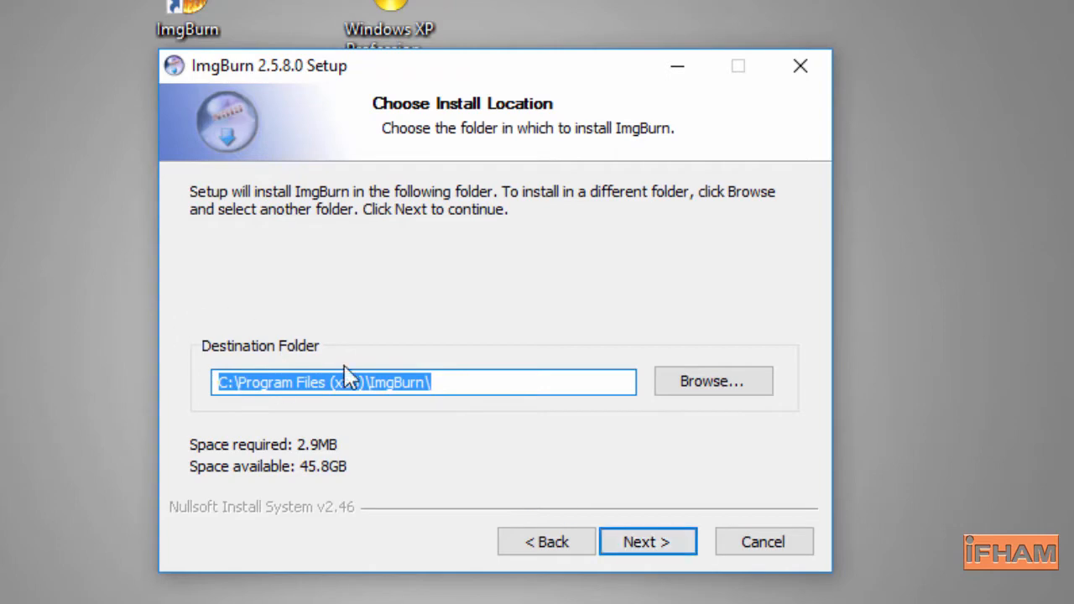
left_click(641, 545)
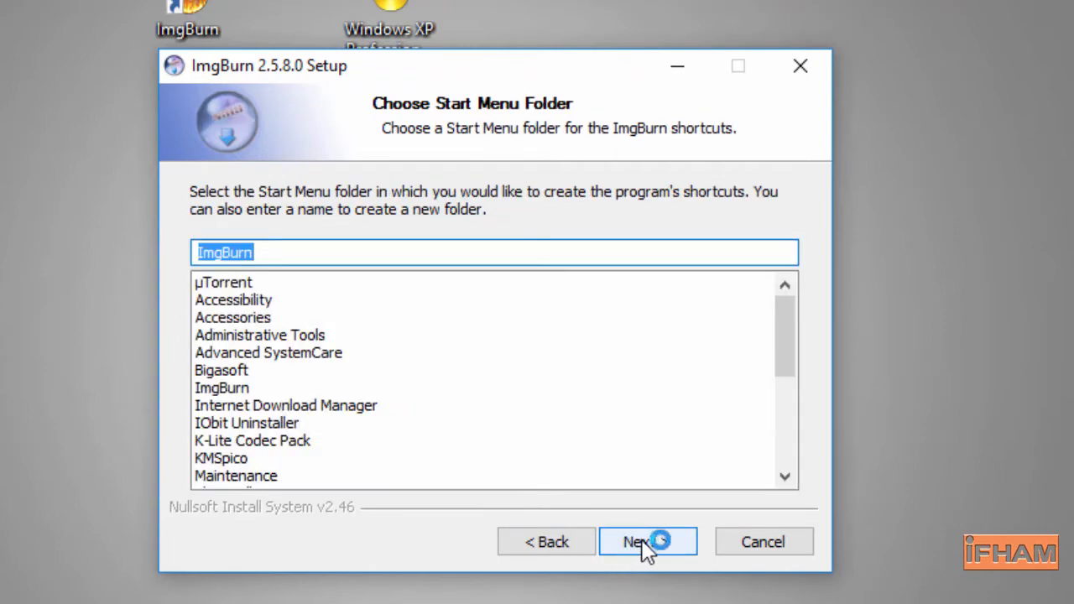
left_click(656, 541)
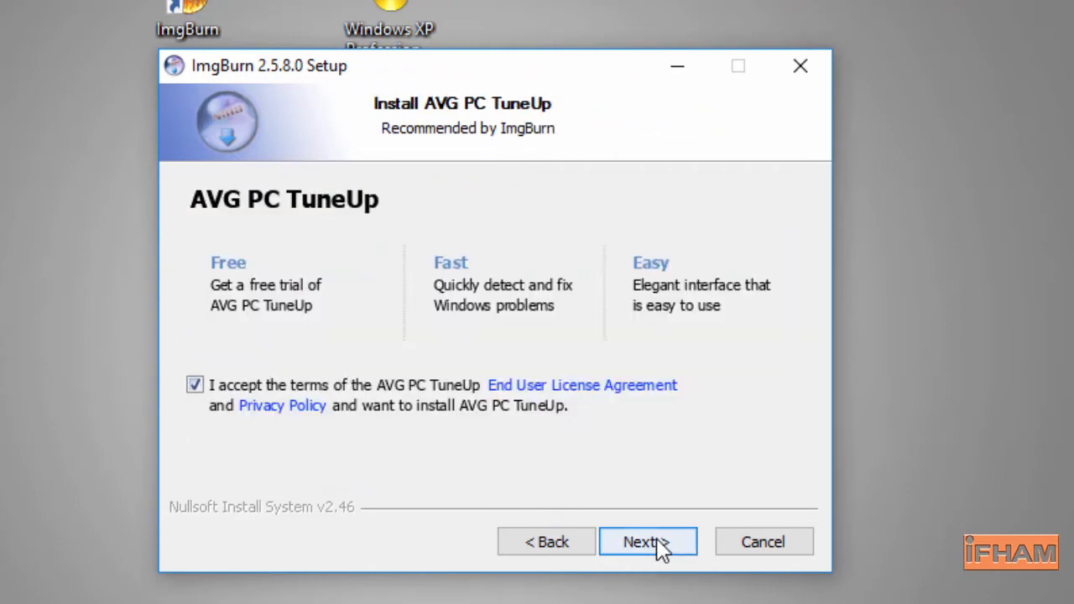
Step: Decline the AVG PC TuneUp offer and complete the ImgBurn installation
left_click(195, 387)
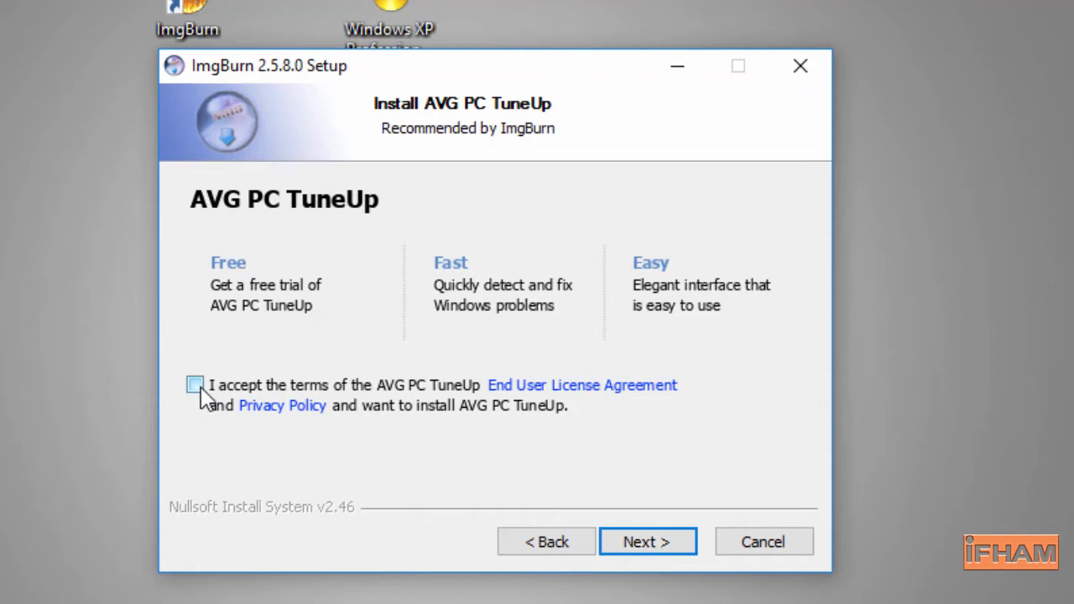
left_click(654, 540)
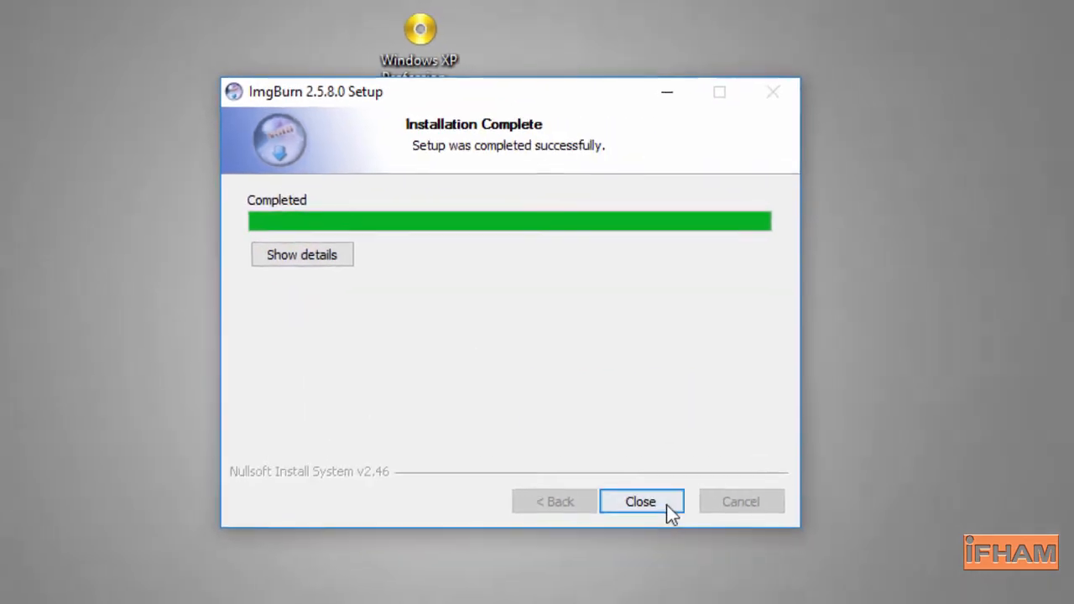
left_click(658, 541)
Step: Place the ImgBurn shortcut beside the Windows XP image on the desktop and start ImgBurn in "Write image file to disc" mode
left_click_drag(30, 243, 345, 101)
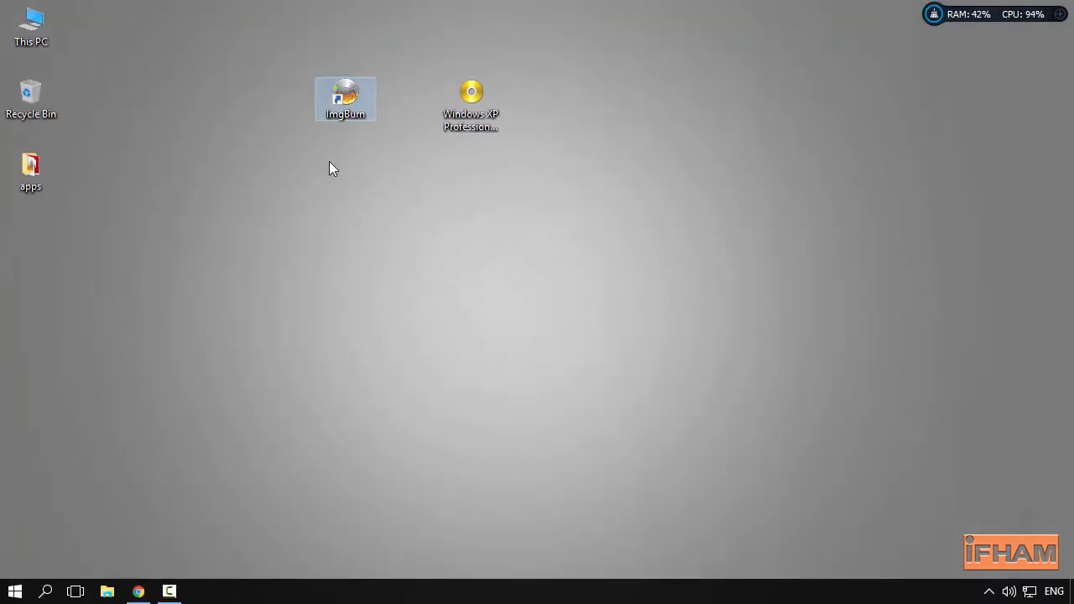
double_click(346, 100)
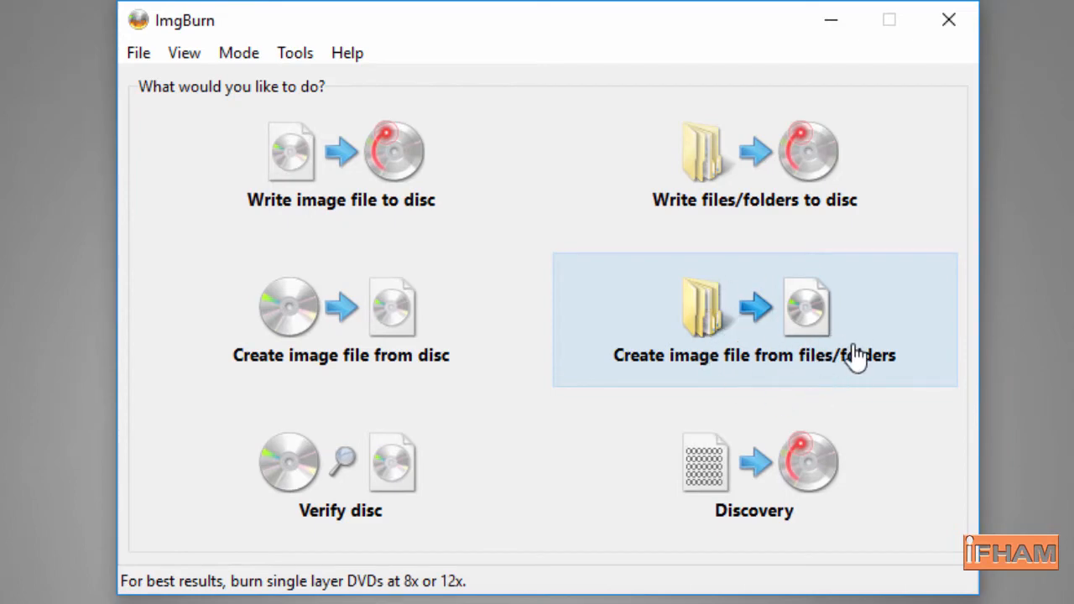
left_click(331, 177)
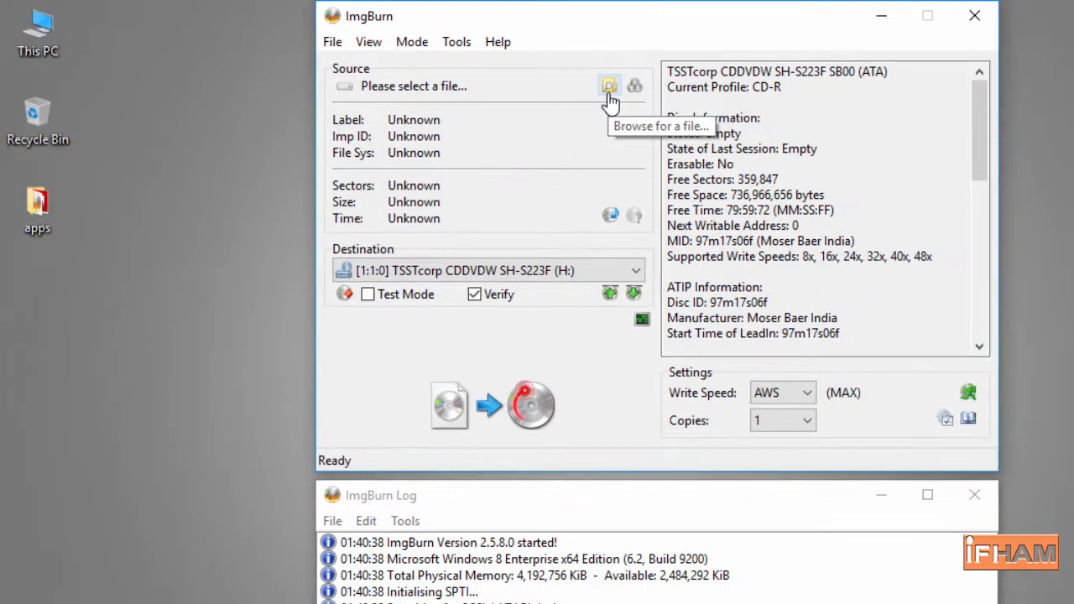
Step: Check the free space of the blank CD-R in the DVD RW drive through This PC
double_click(51, 37)
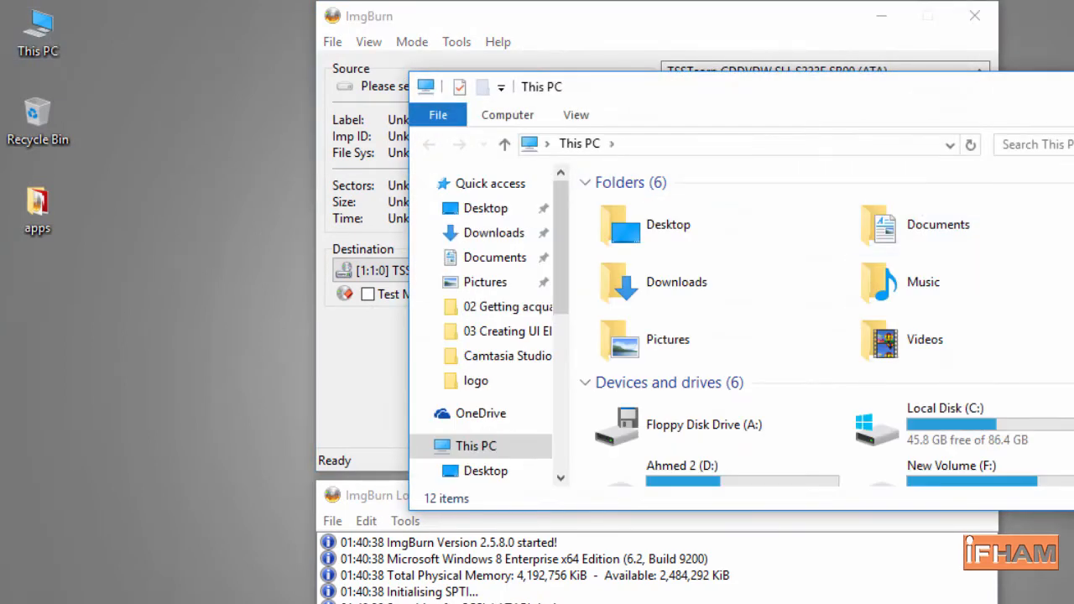
scroll(1024, 464, "down", 1)
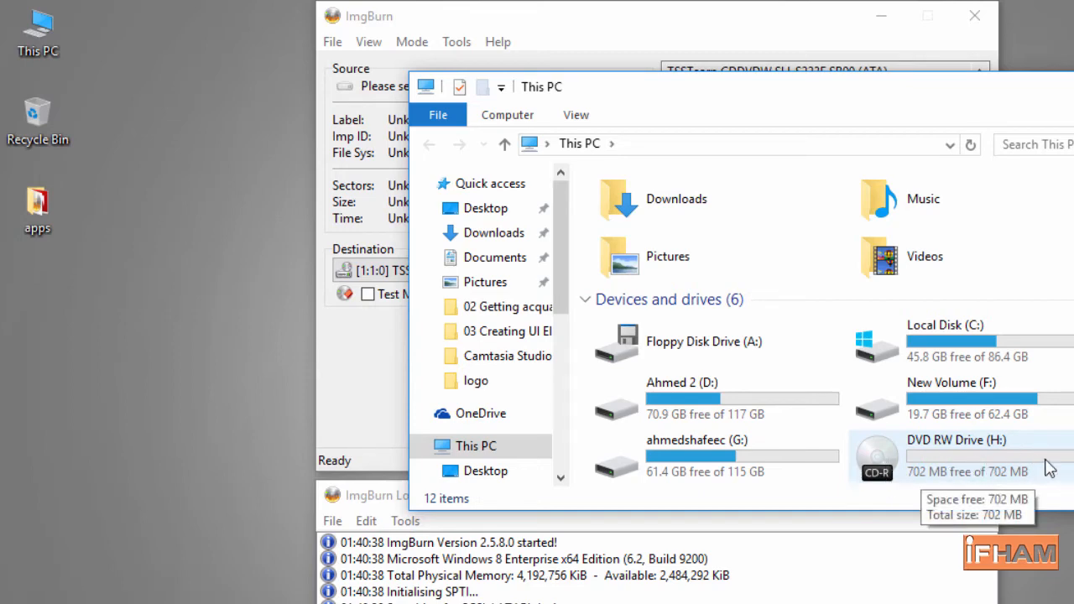
left_click(1073, 84)
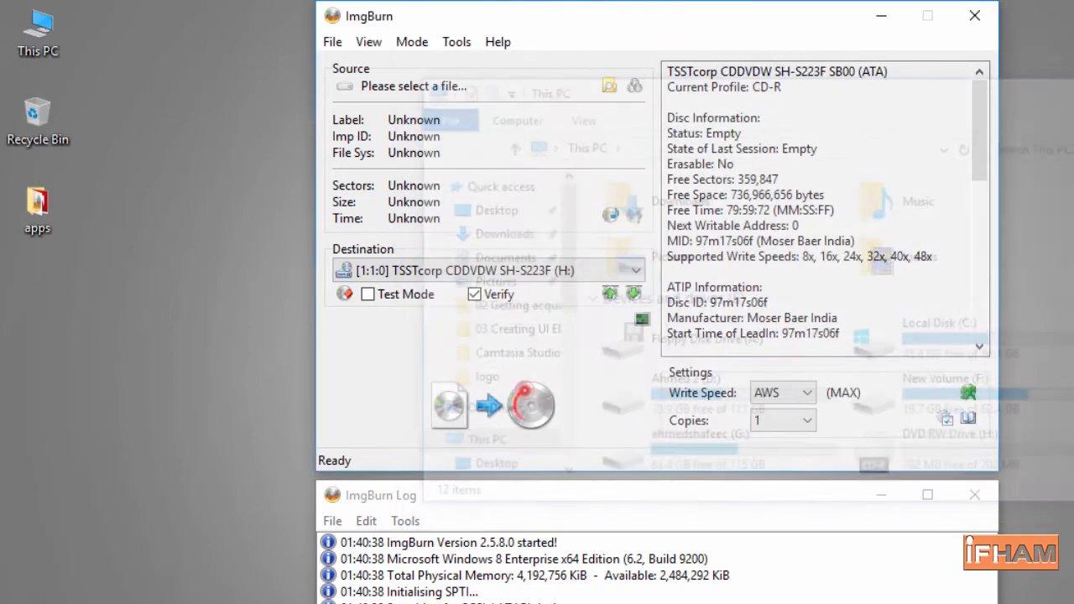
Step: Load the Windows XP Professional SP3 x86 image from the WINDOWS XP folder as source and choose the H: burner as destination
left_click(613, 88)
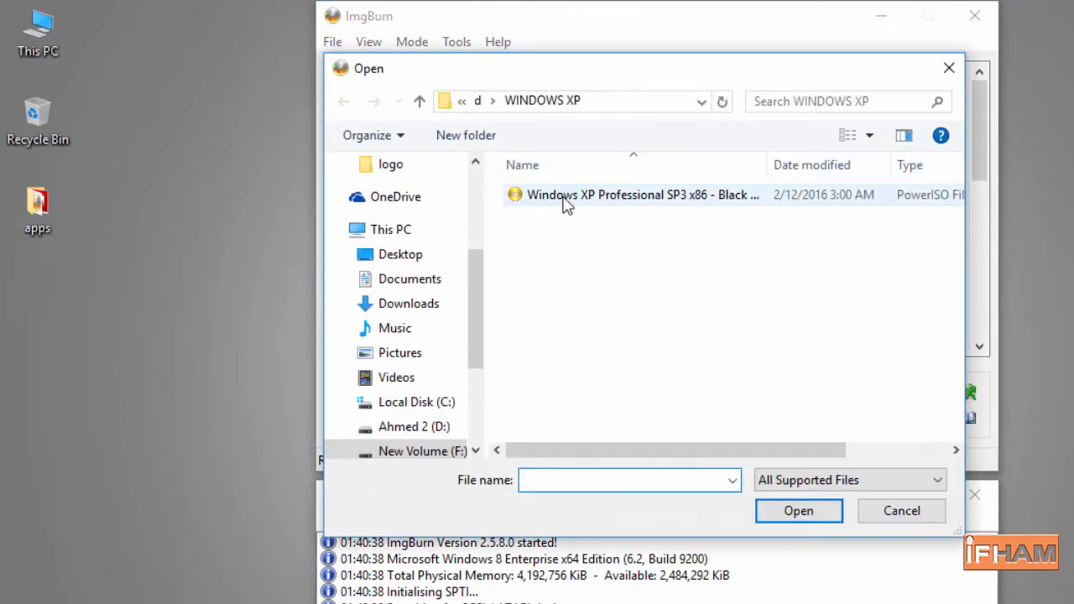
double_click(701, 202)
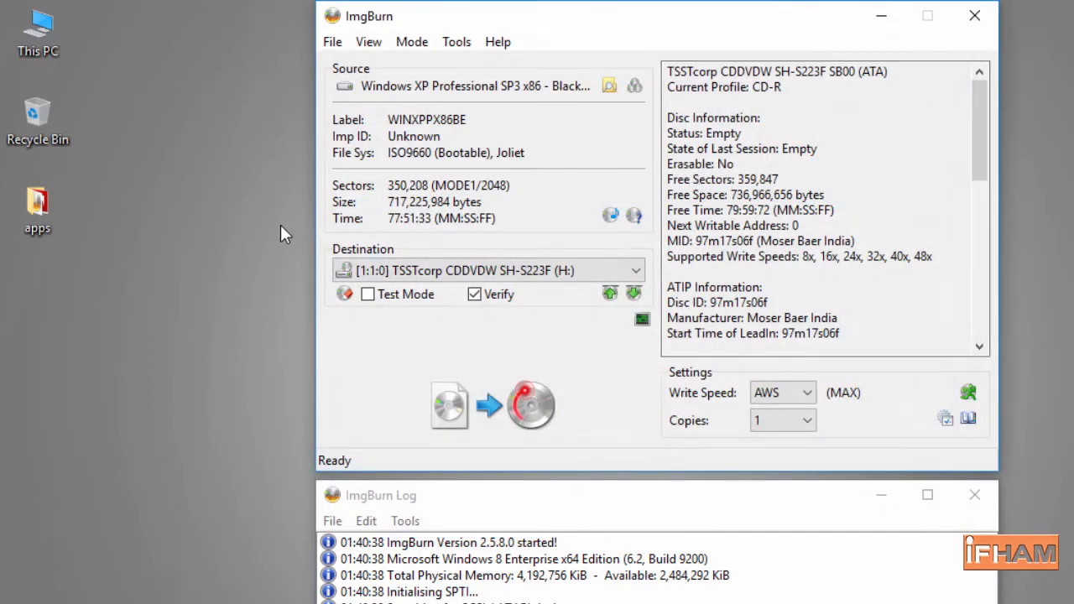
left_click(585, 272)
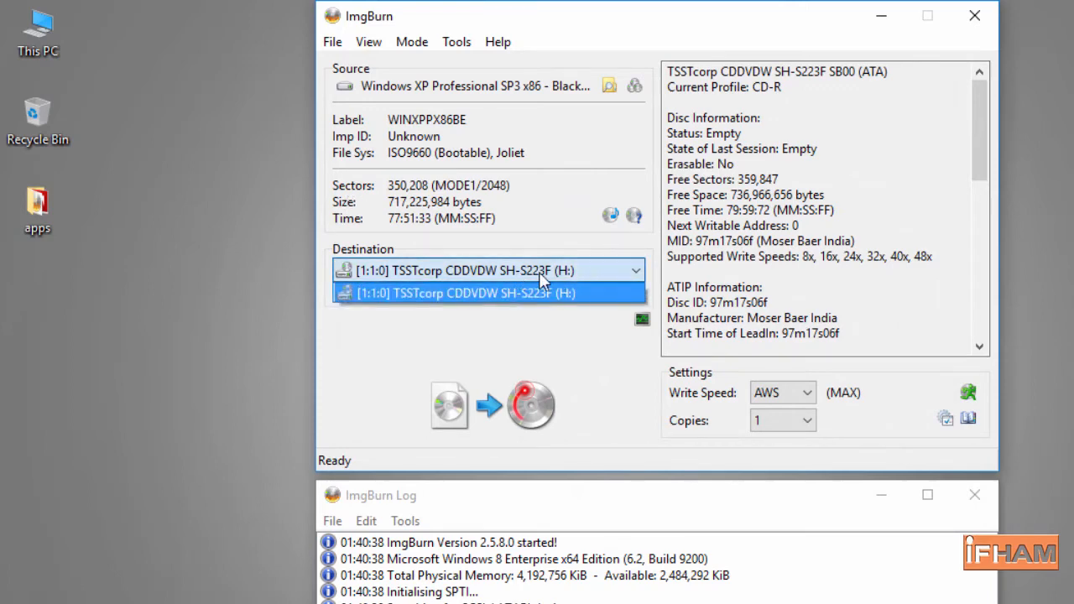
left_click(543, 285)
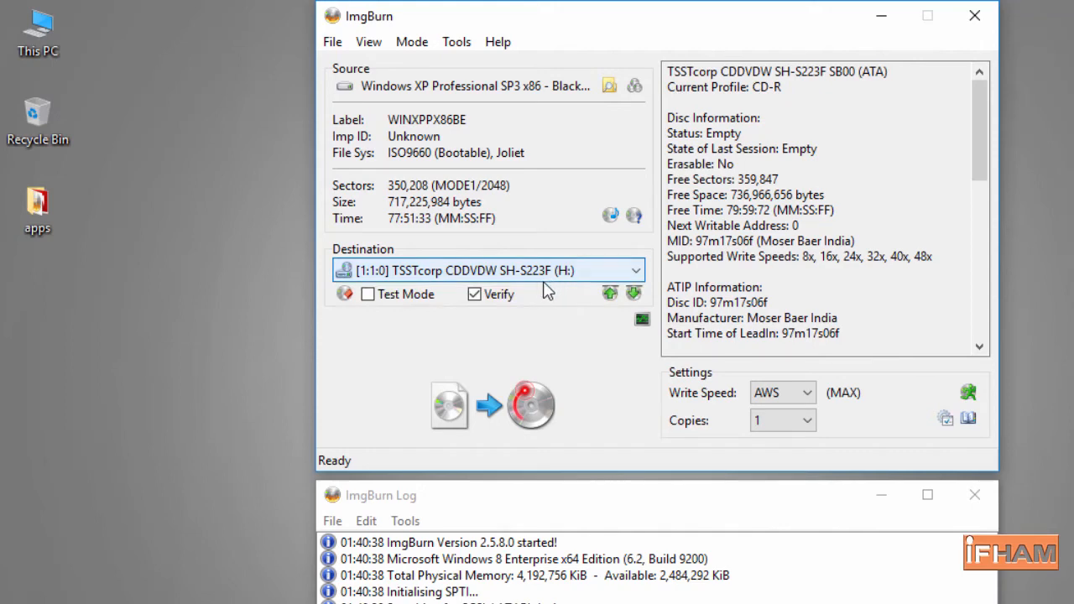
Step: Check the burner's drive letter in This PC and start writing the Windows XP image to the disc
double_click(39, 35)
scroll(822, 327, "down", 2)
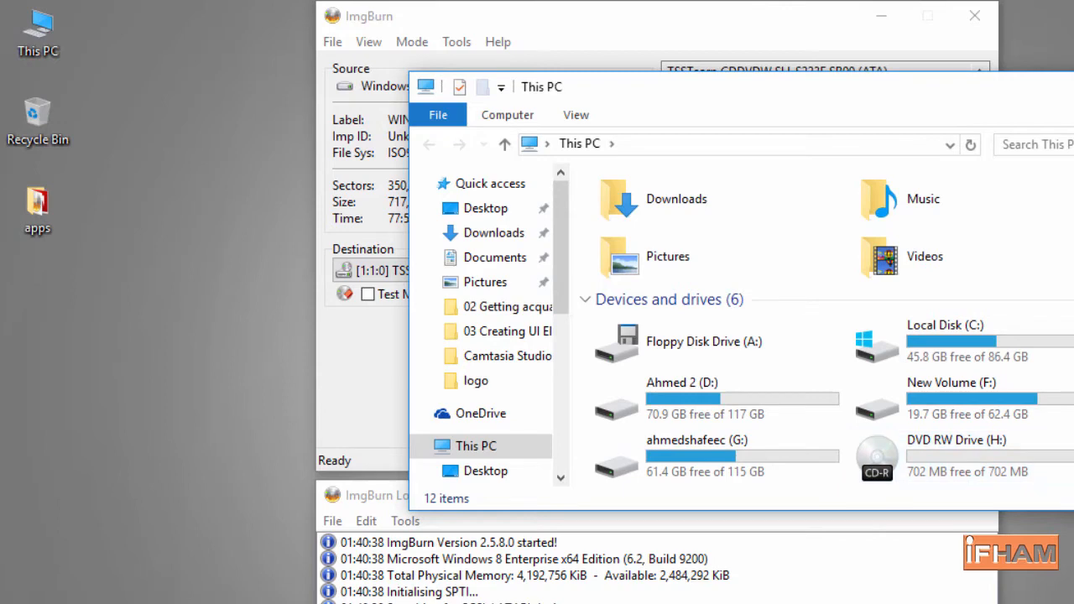
left_click(1073, 86)
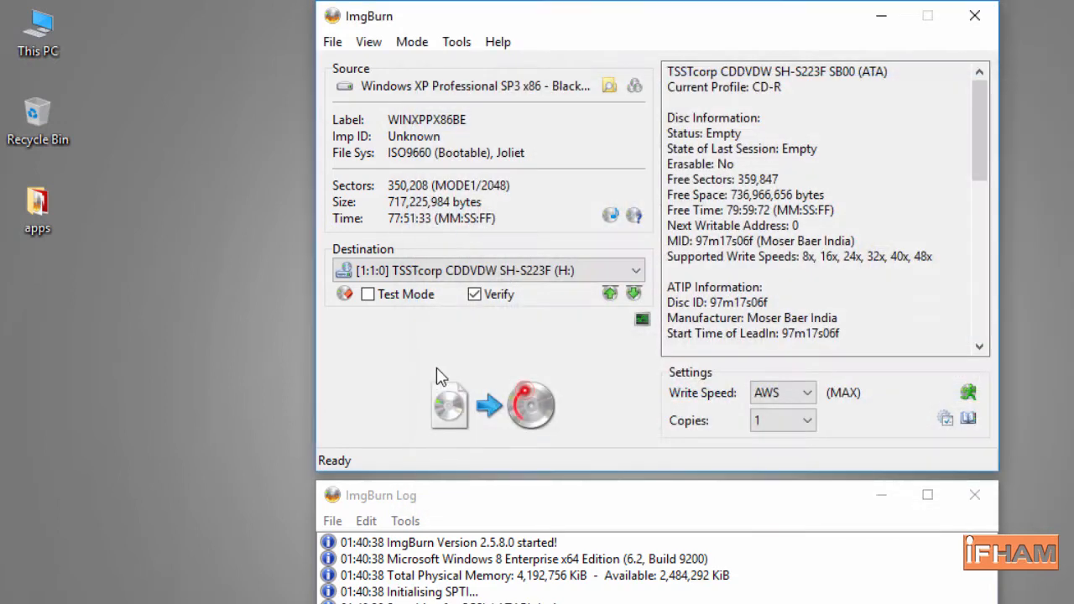
left_click(485, 411)
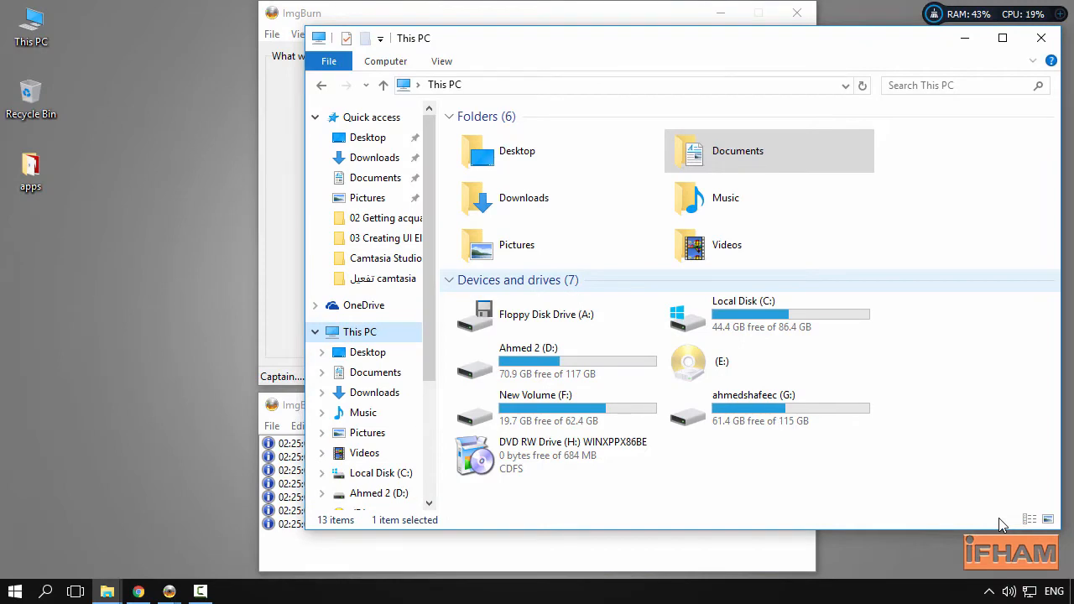
Step: Clear the ImgBurn and This PC windows from the desktop, and search Windows for "vm" to launch VMware Workstation Pro
left_click(794, 13)
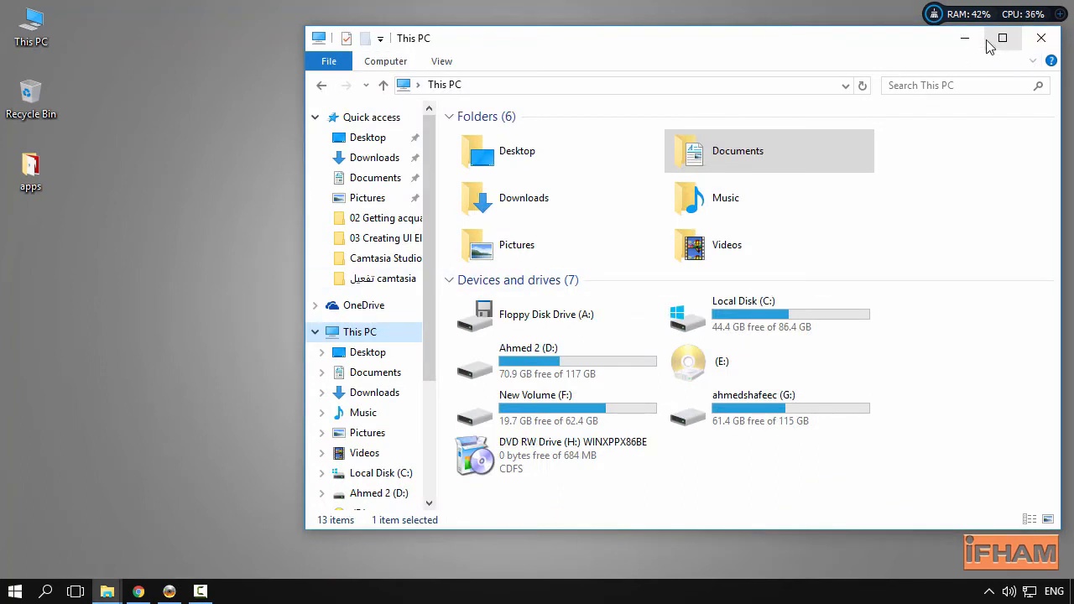
left_click(1041, 37)
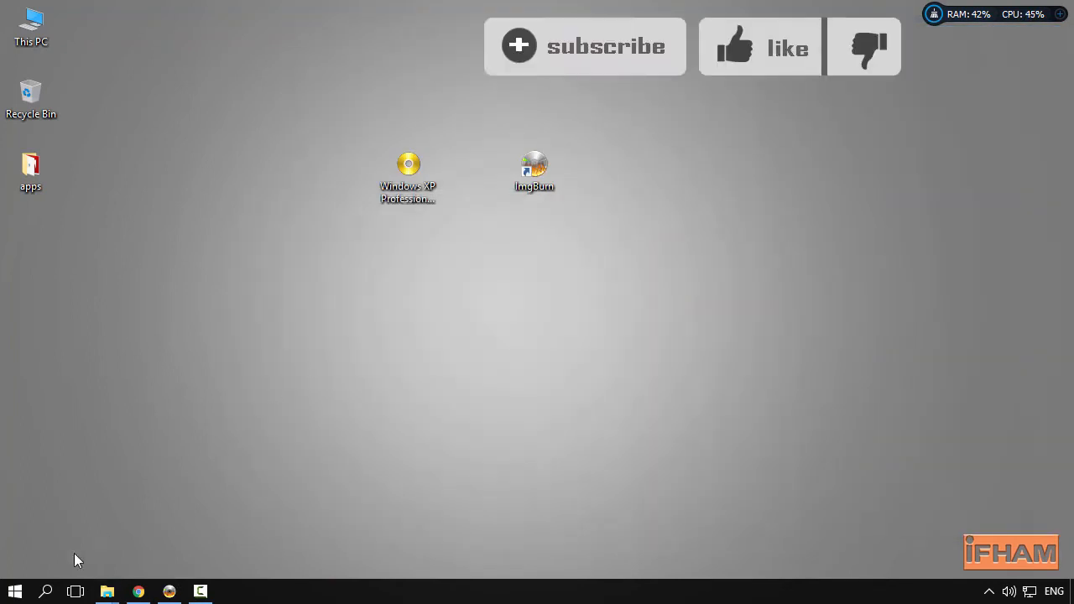
left_click(49, 591)
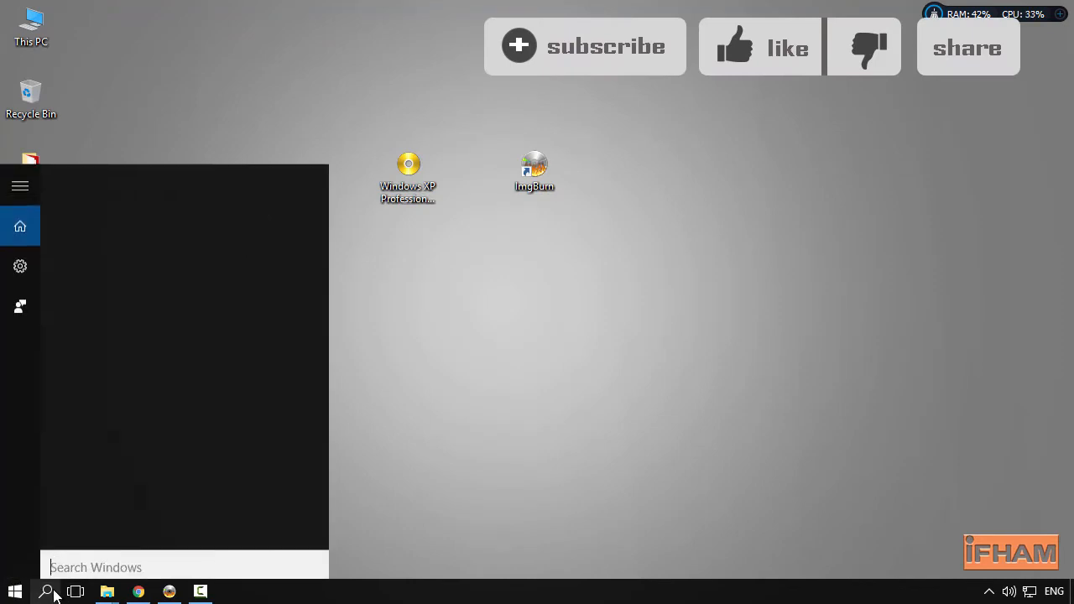
type("vm")
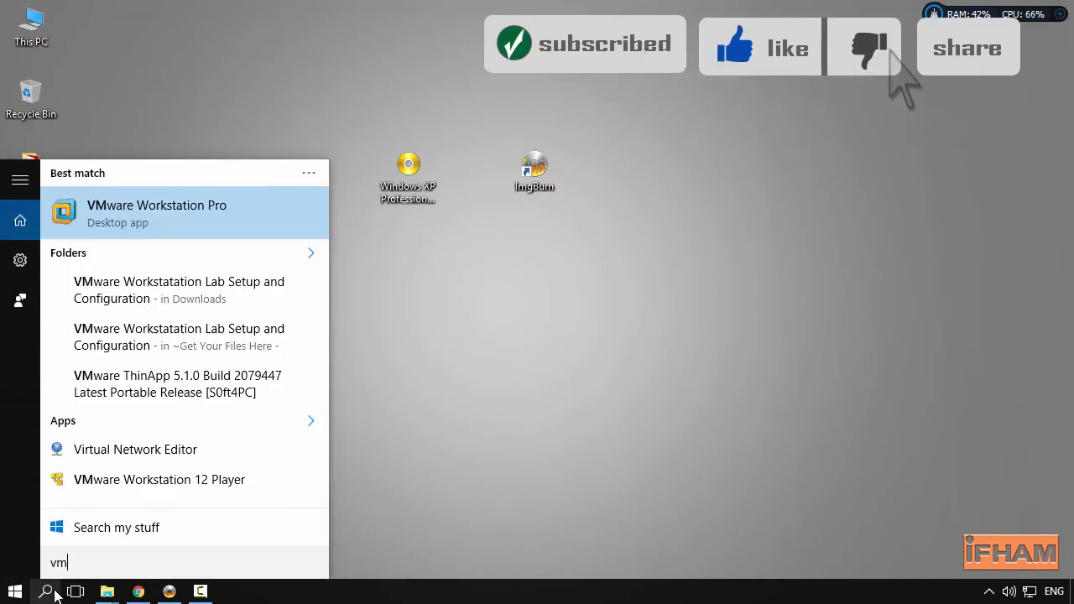
left_click(139, 219)
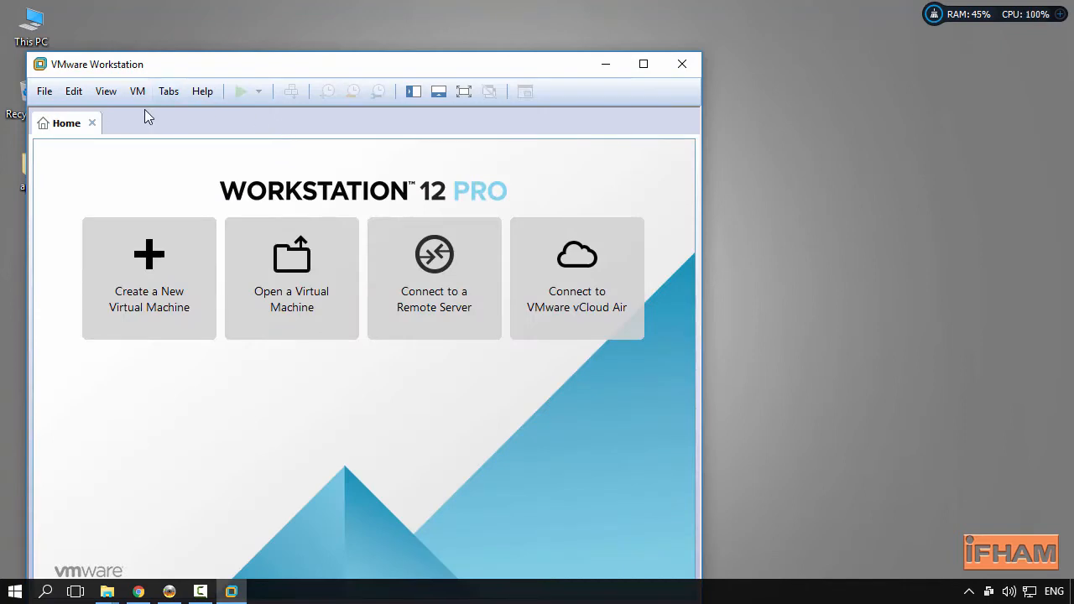
Step: Start a new virtual machine with the Typical configuration and use the DVD RW Drive (H:) WINXPPX86BE disc as the installer
left_click_drag(256, 67, 319, 37)
left_click(232, 238)
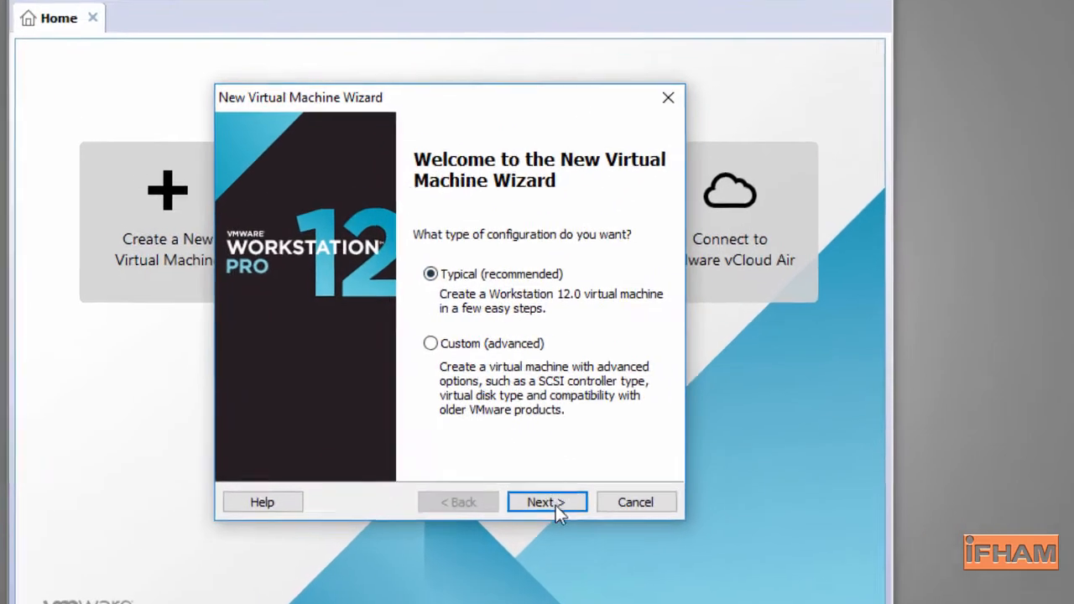
left_click(513, 463)
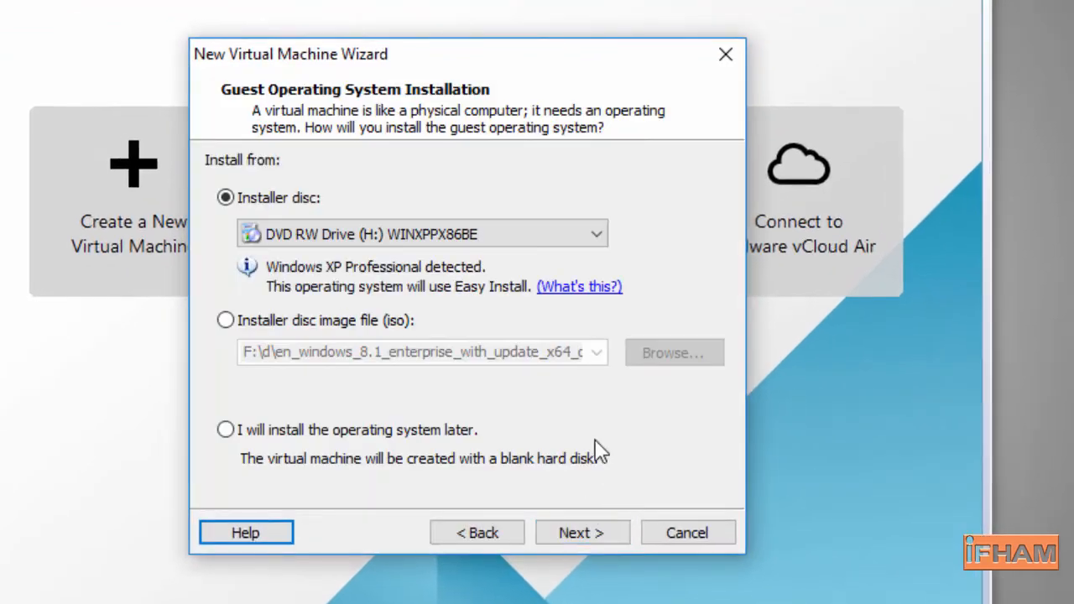
left_click(317, 239)
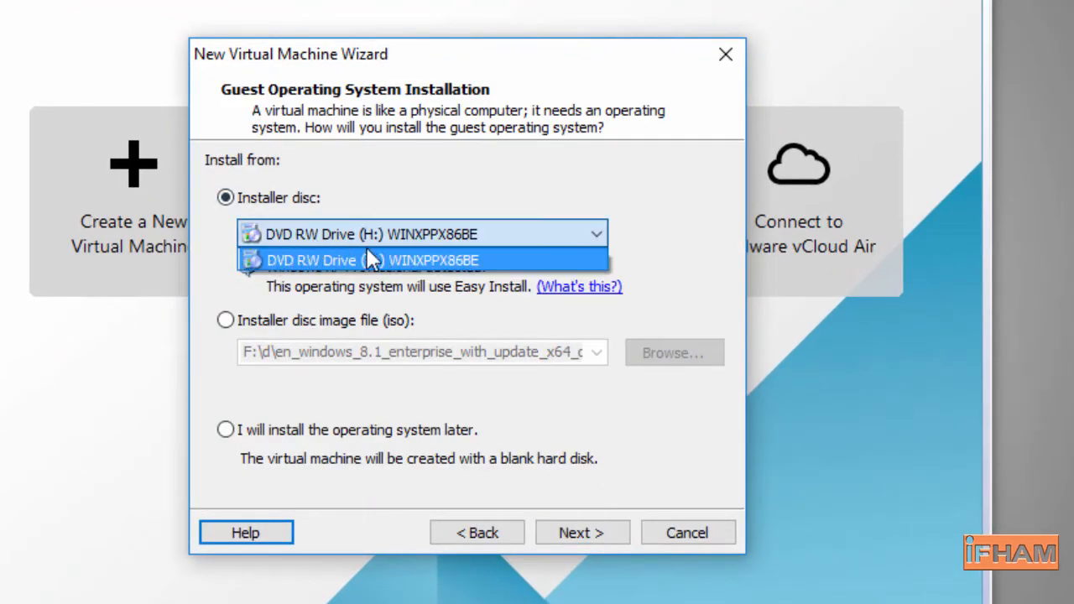
left_click(229, 324)
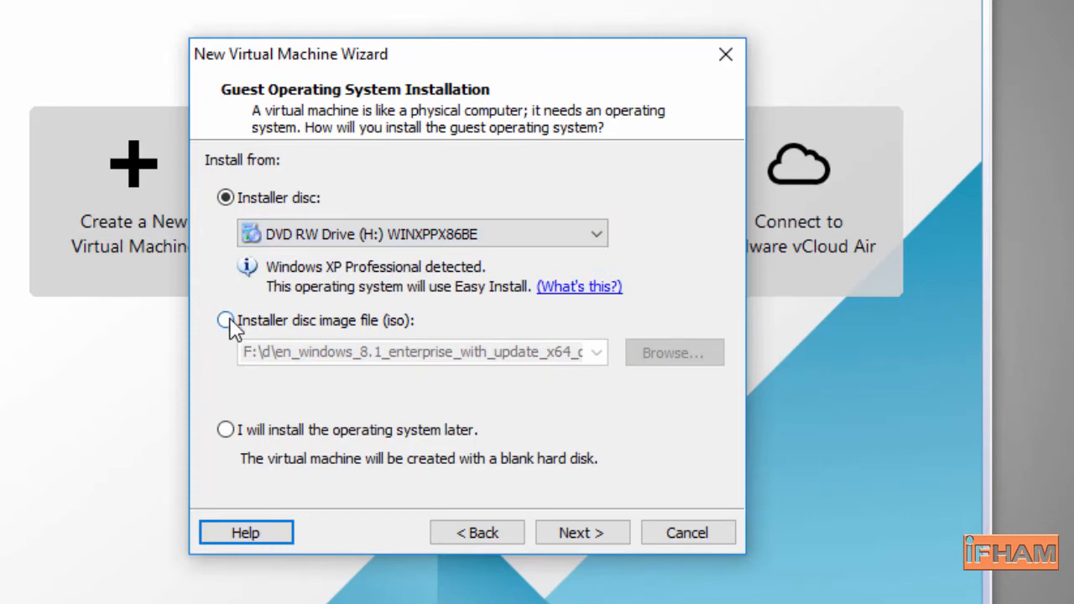
left_click(228, 324)
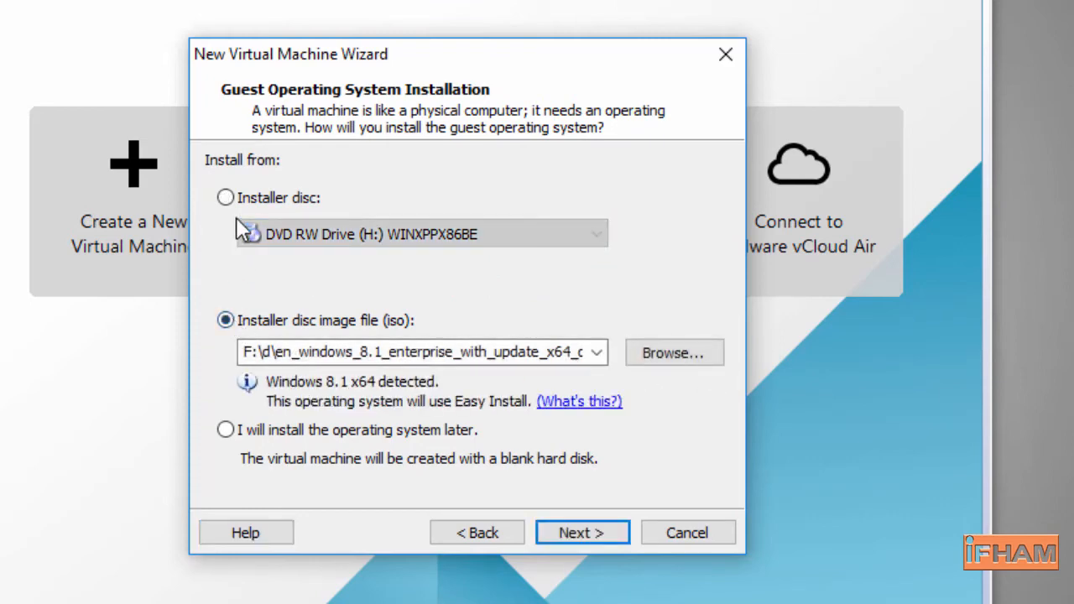
left_click(225, 198)
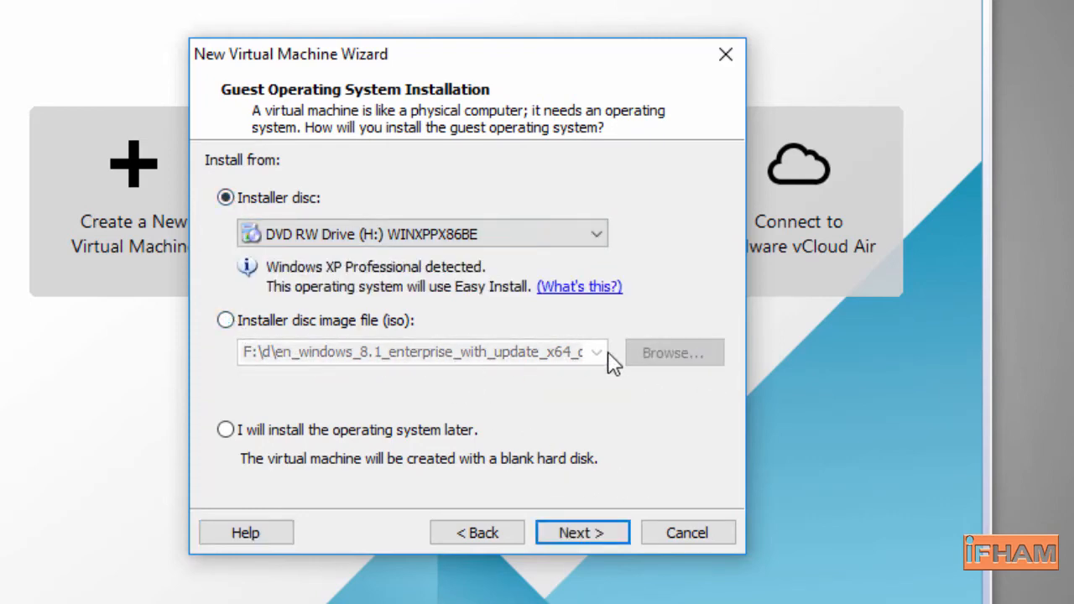
left_click(588, 533)
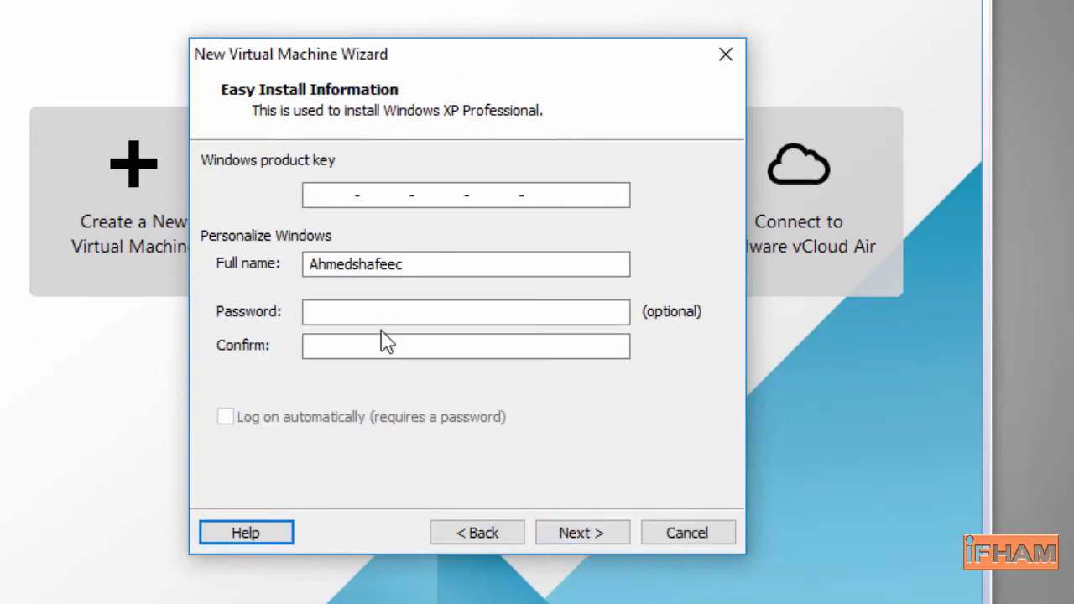
Step: Accept the Easy Install information with the prefilled full name, leaving the product key and both password fields empty
left_click_drag(425, 266, 259, 266)
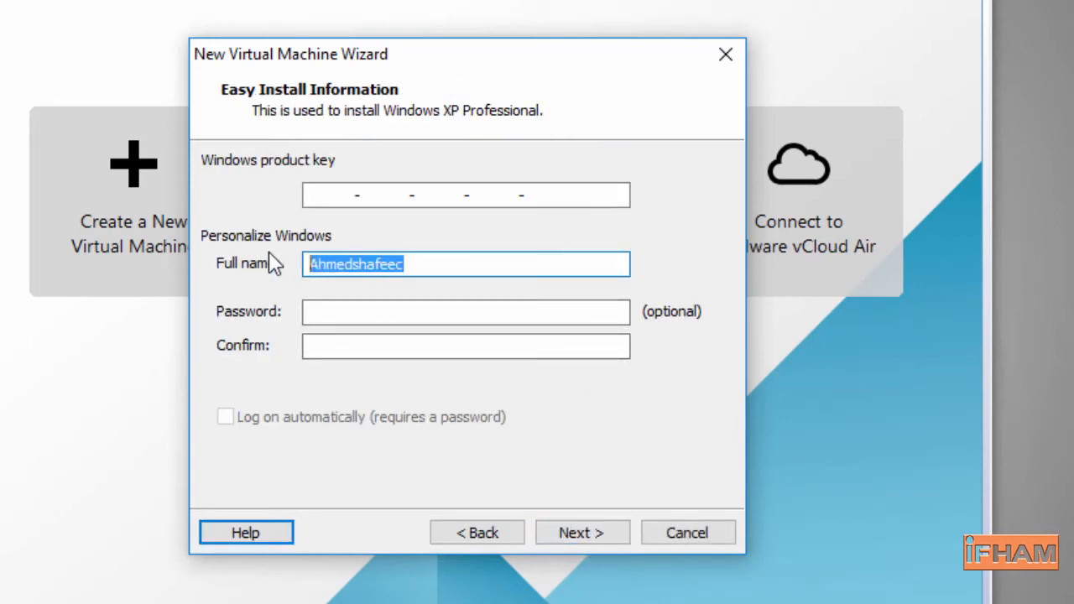
left_click(328, 311)
left_click(348, 346)
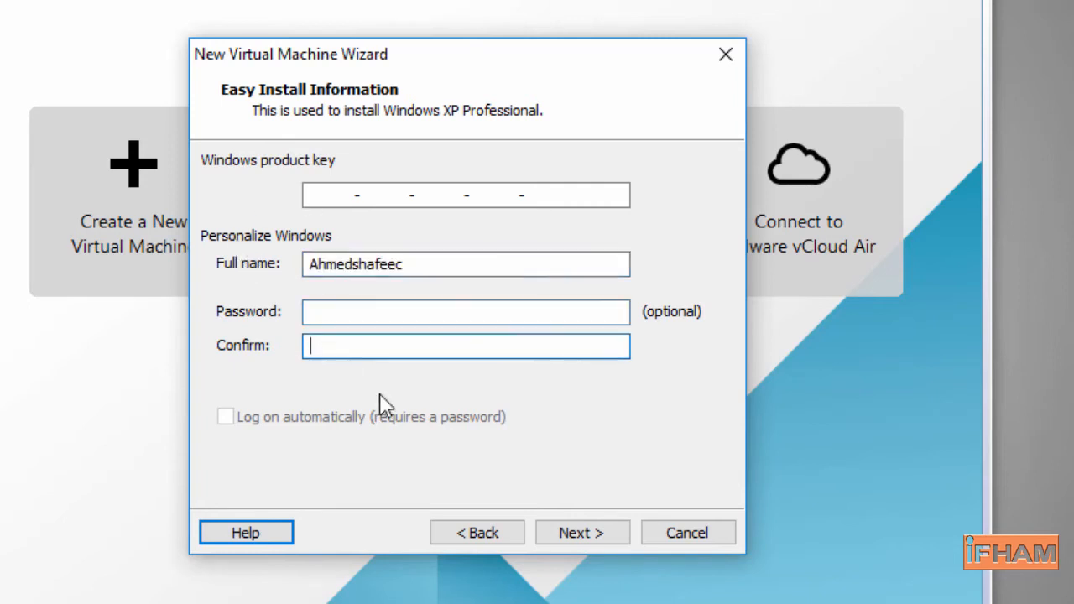
left_click(591, 533)
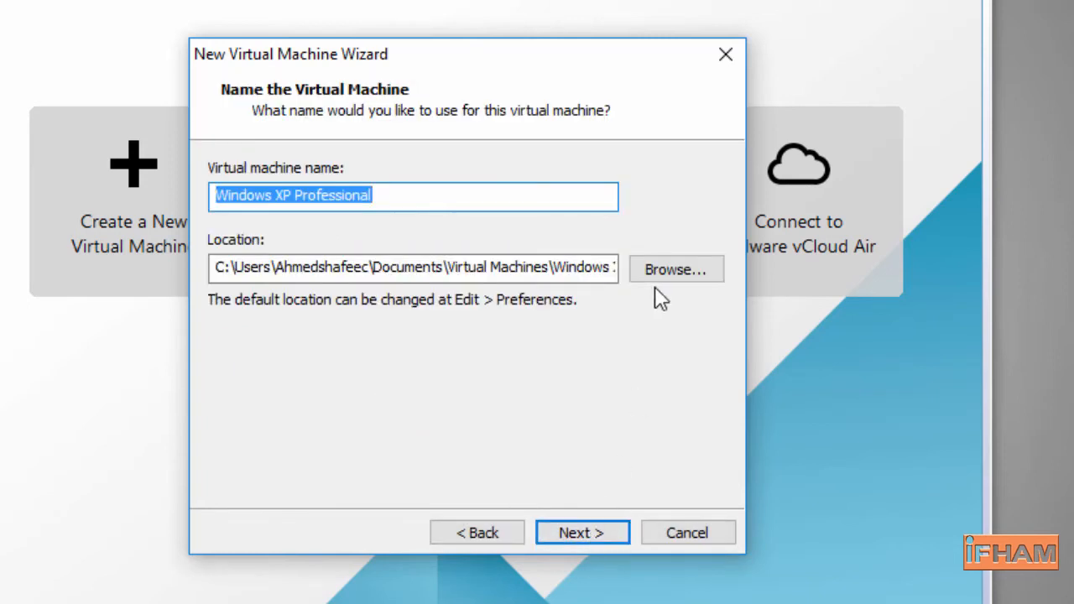
Step: Browse for the virtual machine's location and create a folder named "win xp" on the desktop
left_click(664, 279)
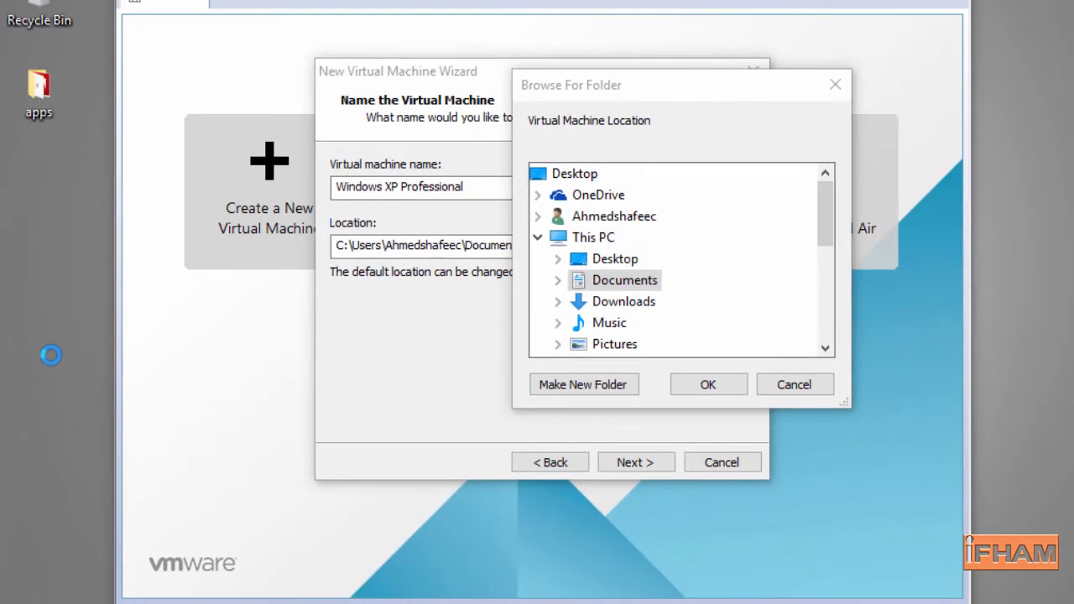
right_click(31, 241)
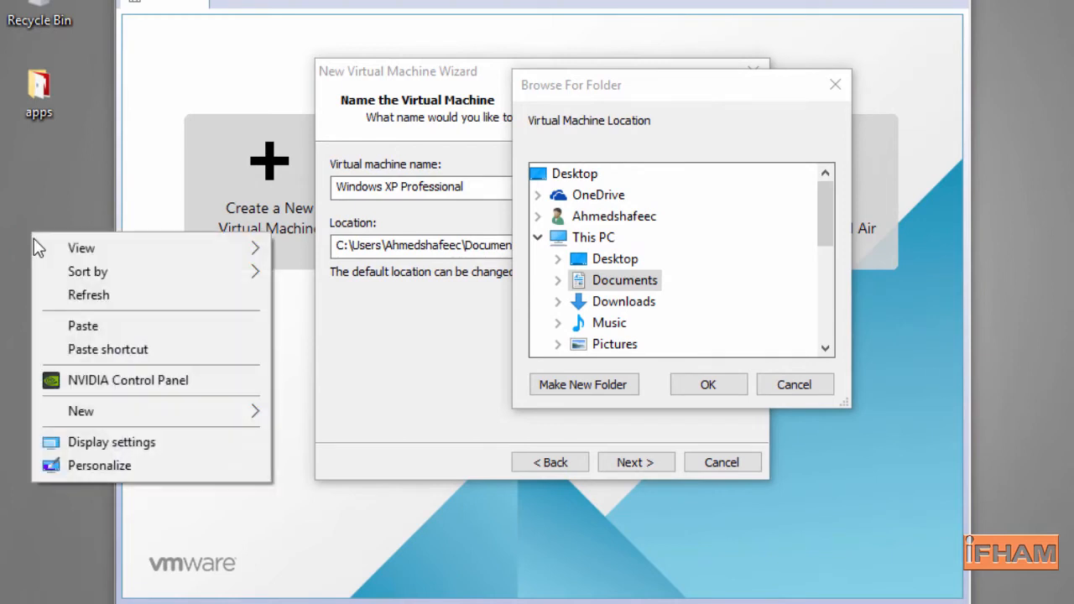
mouse_move(223, 413)
left_click(310, 413)
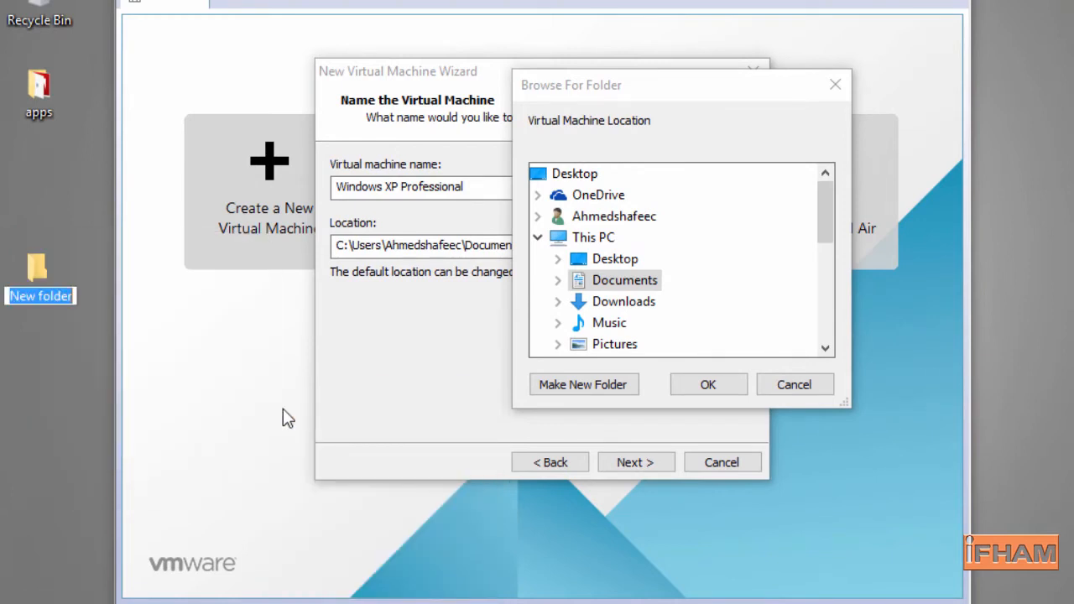
type("win xp")
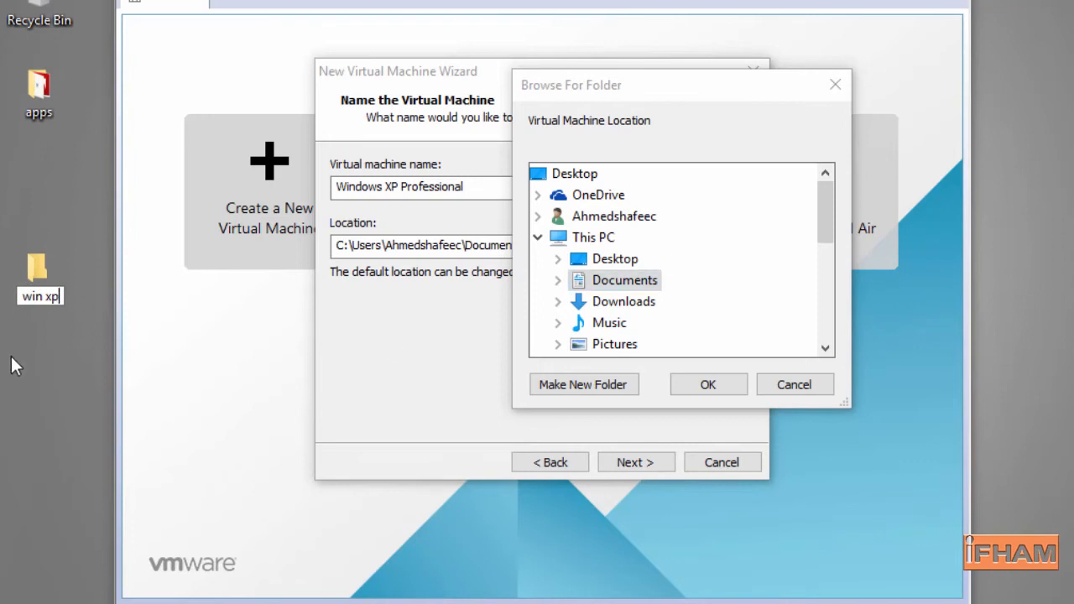
Step: Choose the desktop folder win xp as the virtual machine's location and keep the name Windows XP Professional
left_click(601, 176)
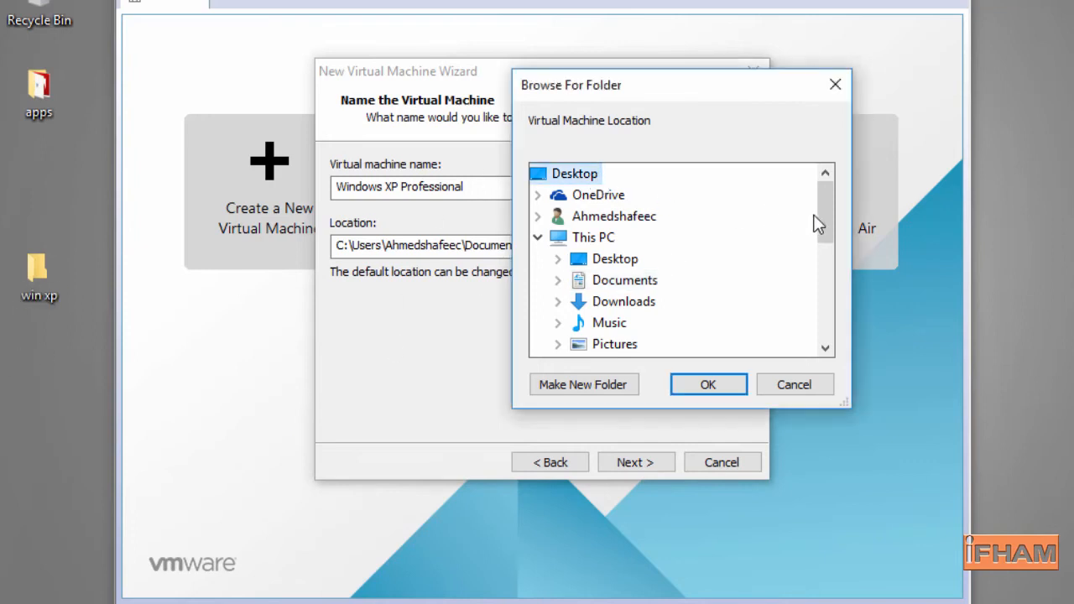
left_click_drag(817, 225, 831, 332)
left_click(601, 344)
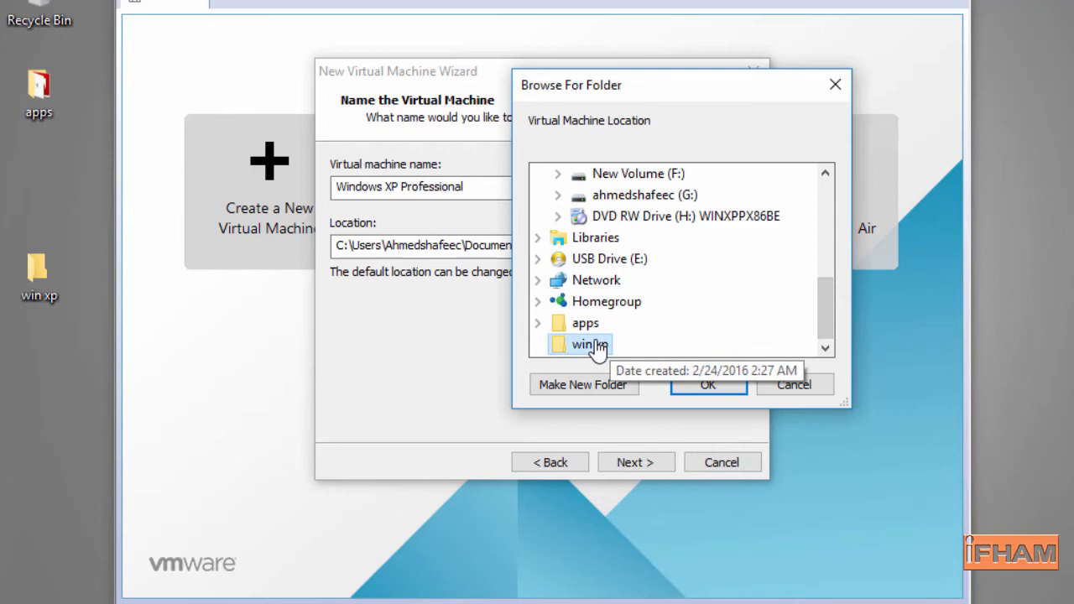
left_click(708, 385)
left_click(640, 465)
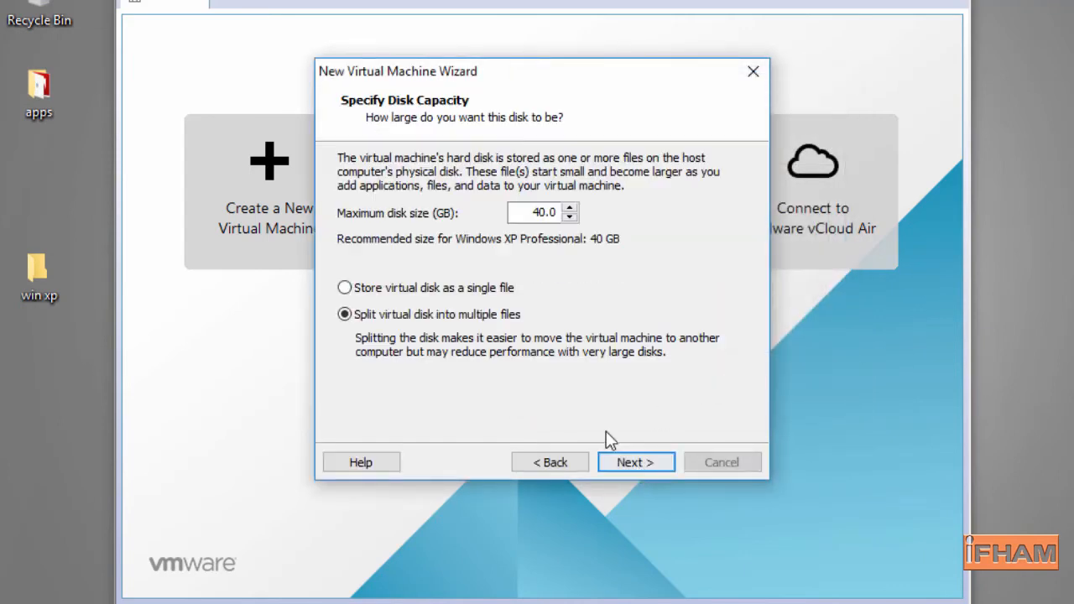
Step: Set the maximum disk size to 10 GB, split into multiple files, and finish creating the virtual machine
left_click_drag(545, 212, 520, 212)
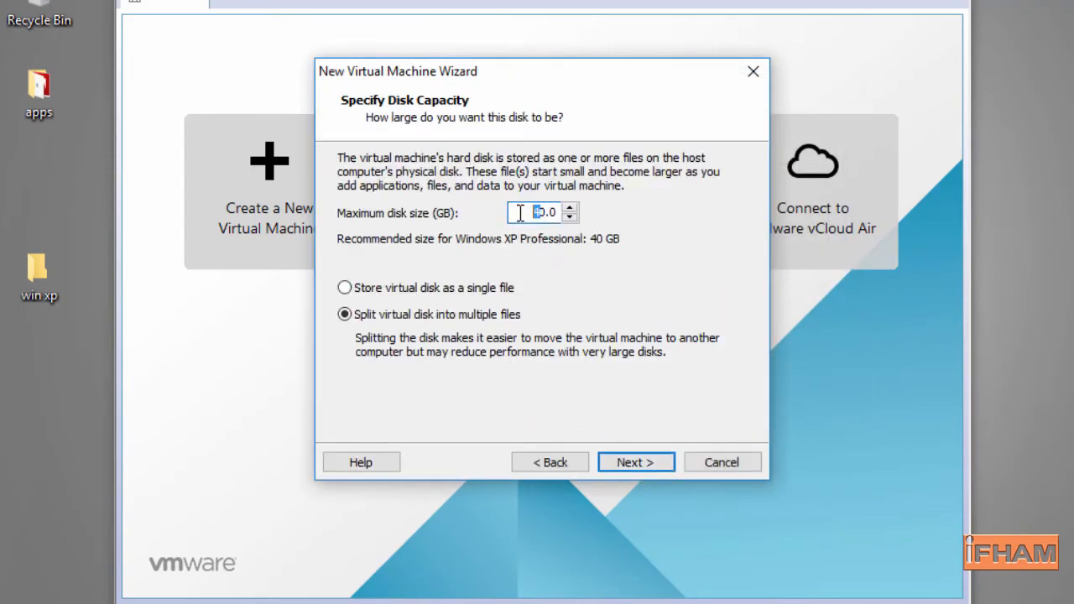
type("1")
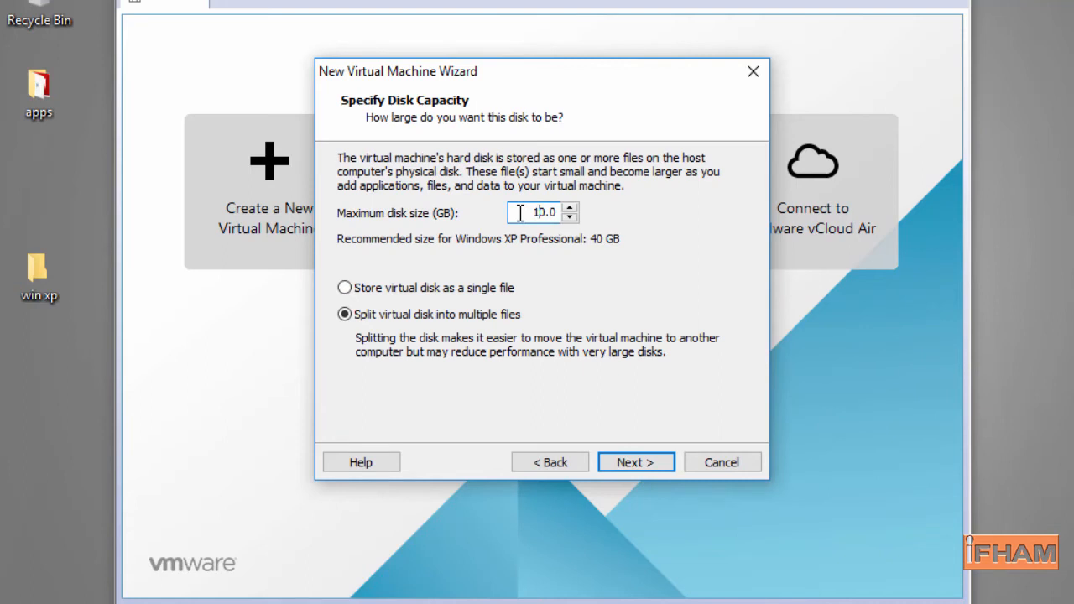
left_click(634, 462)
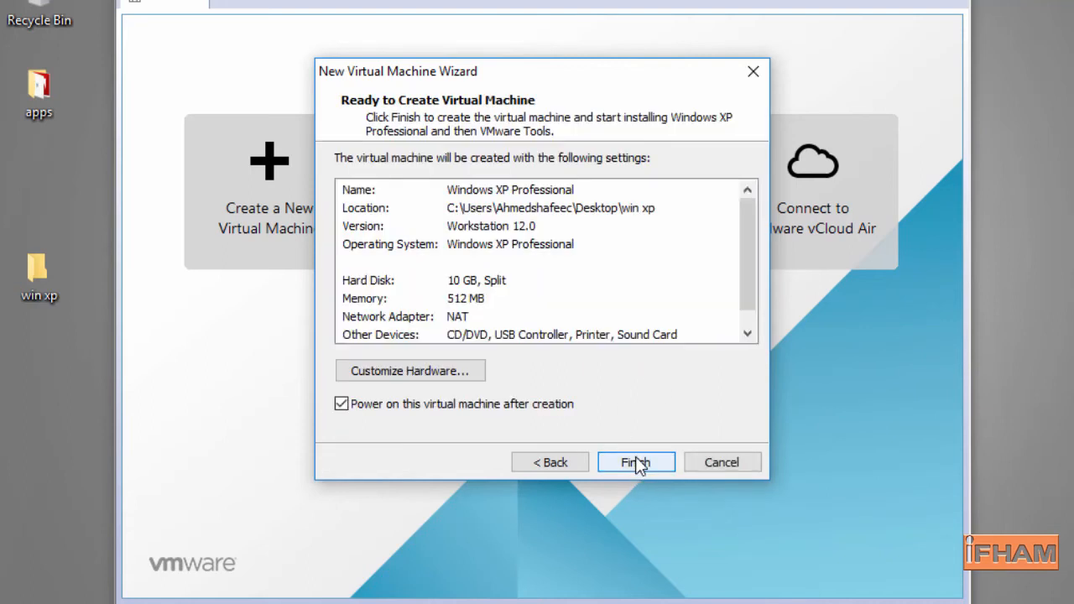
left_click(635, 460)
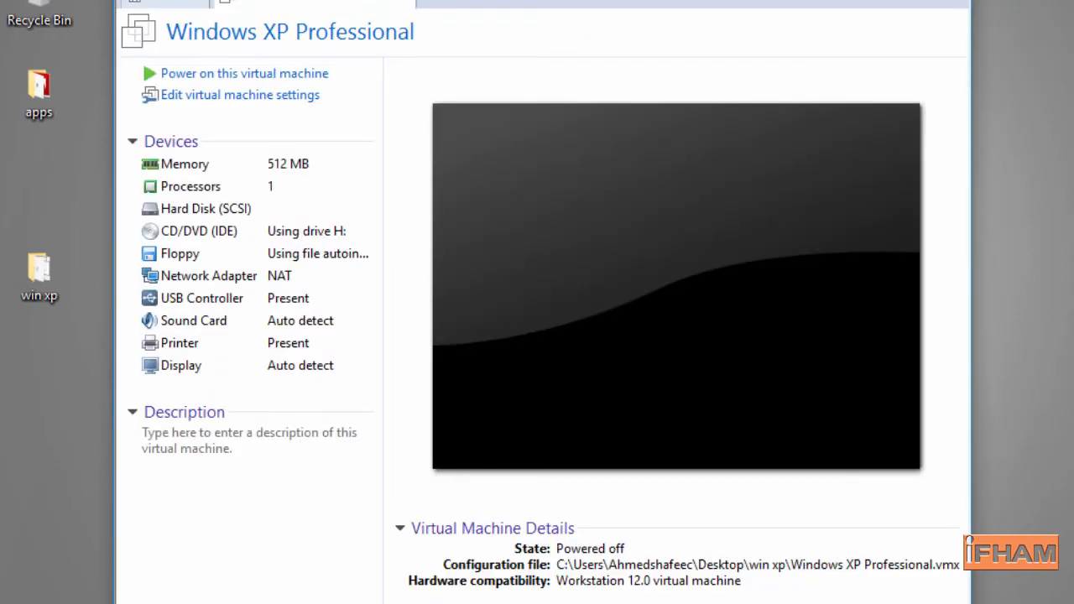
Step: Power on the Windows XP Professional virtual machine and display it in full screen
left_click(248, 75)
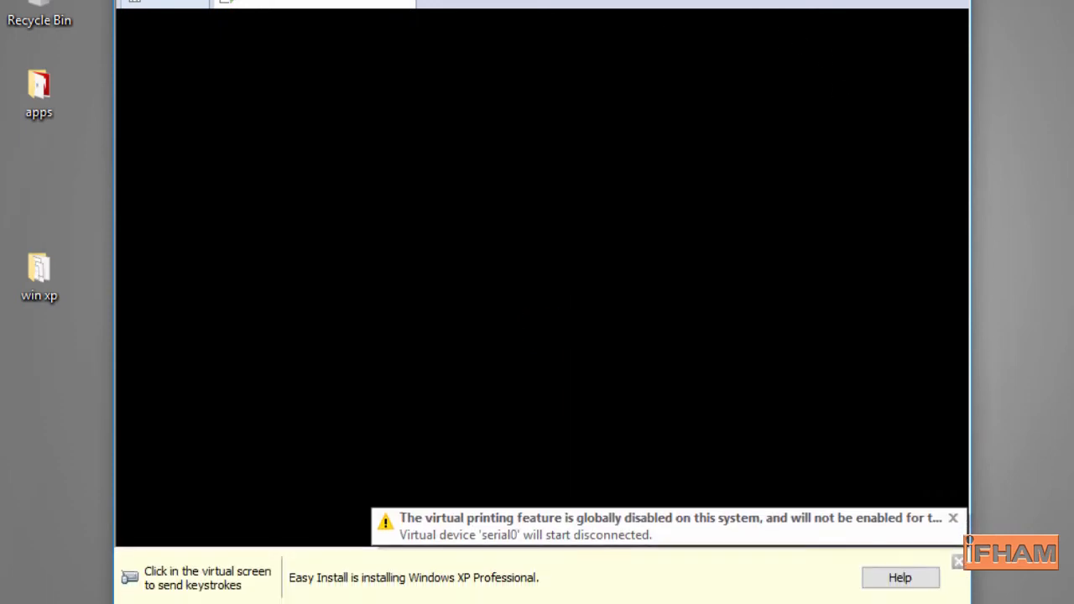
left_click(210, 1)
left_click(257, 1)
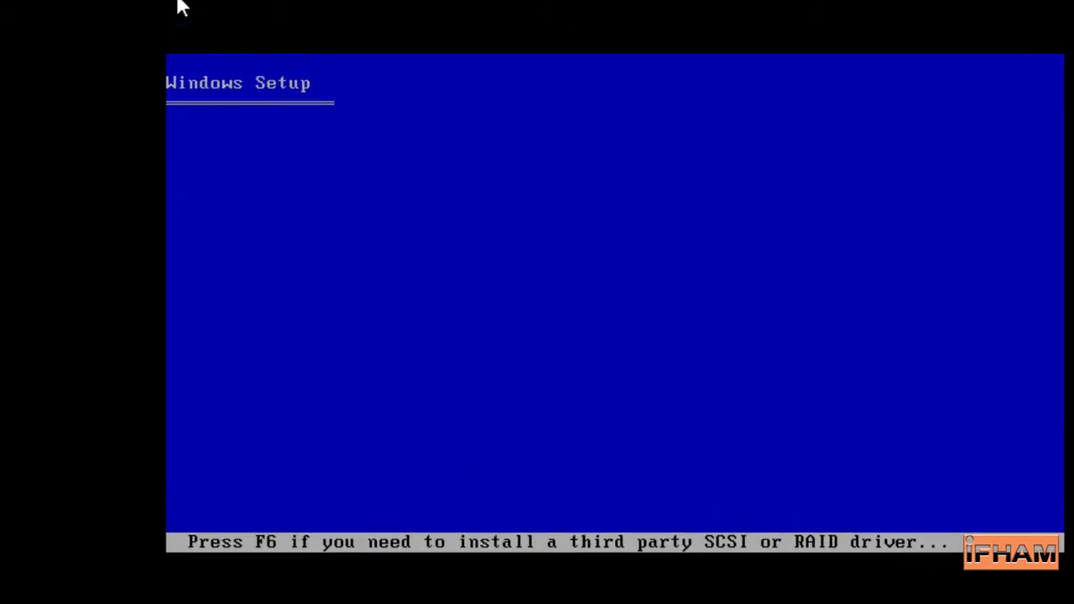
Step: Restart the guest and enter the virtual machine's PhoenixBIOS Setup Utility
left_click(356, 11)
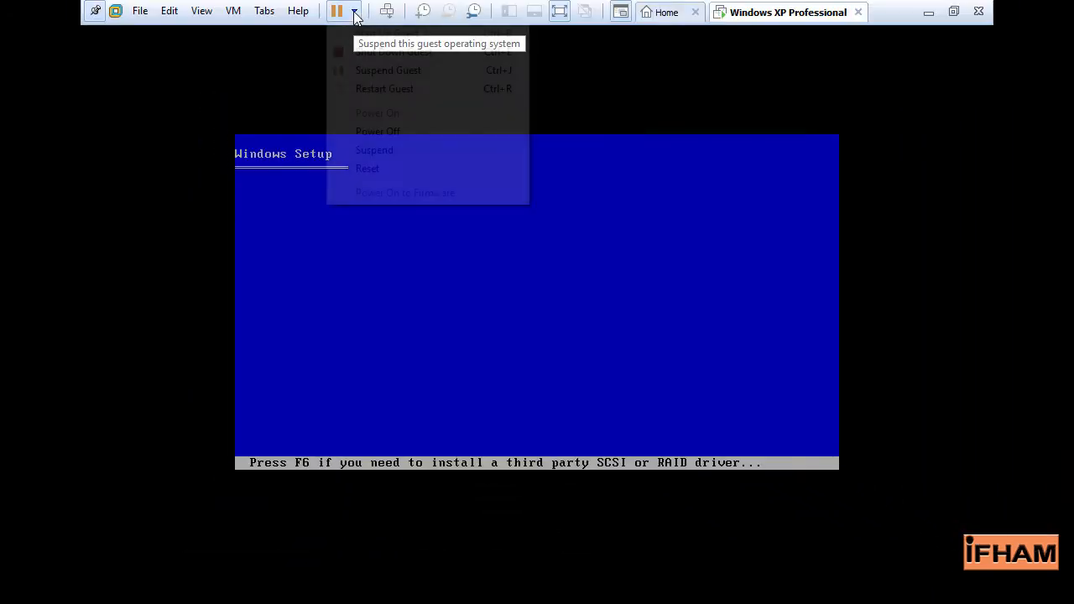
left_click(384, 89)
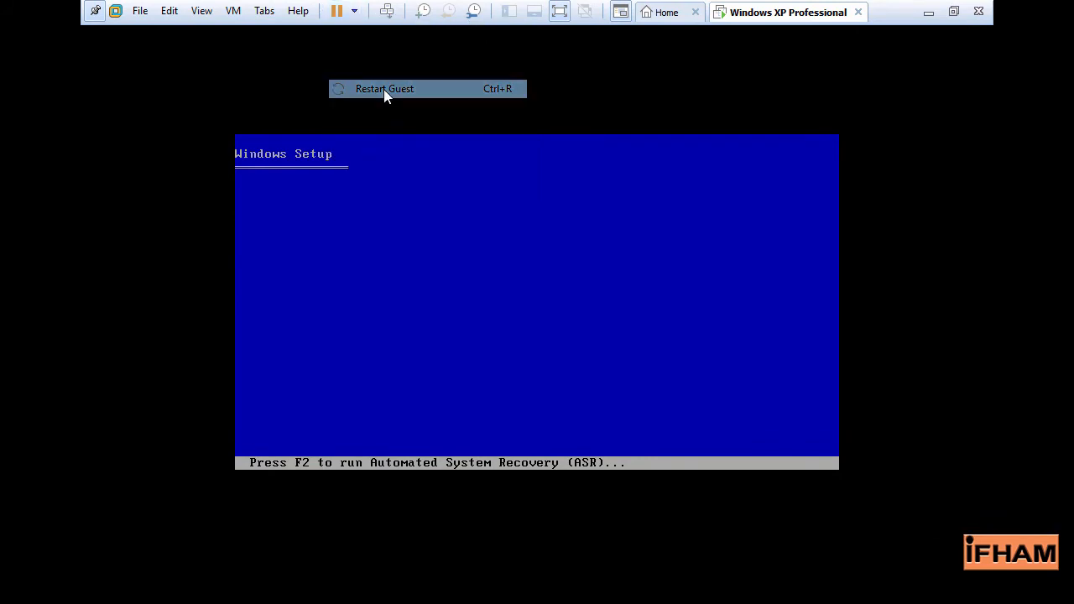
left_click(556, 341)
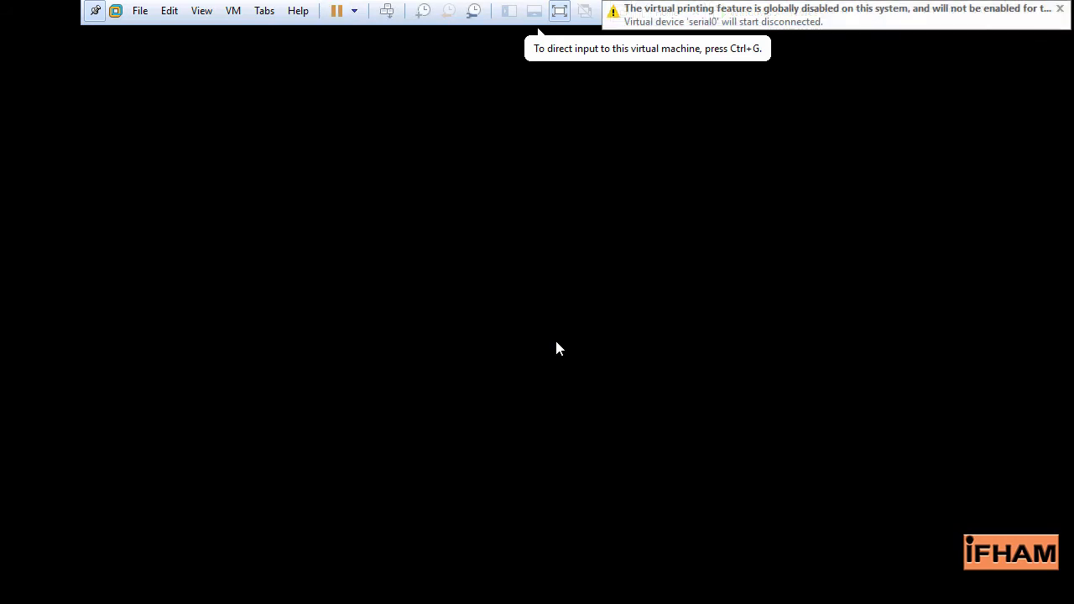
left_click(556, 343)
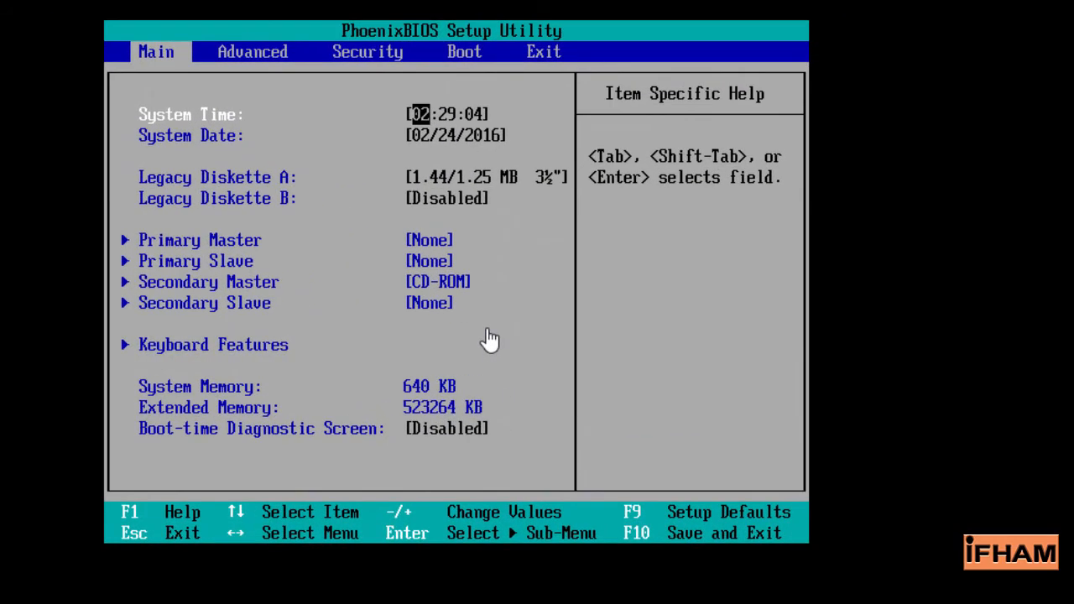
Step: Move the CD-ROM Drive to first place in the BIOS boot order
key("Right")
key("Right")
key("Right")
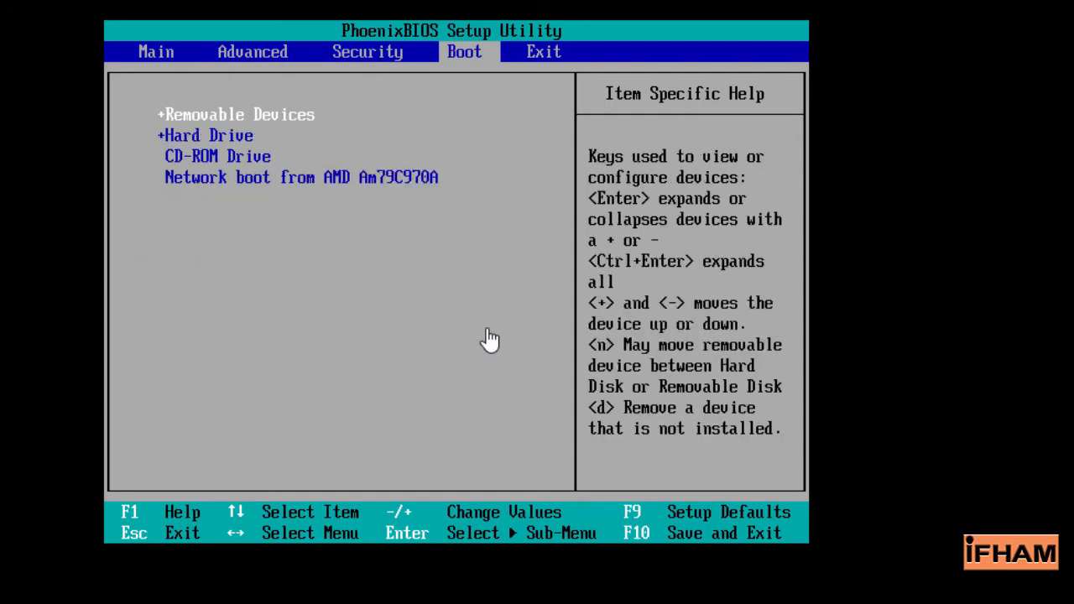
key("Down")
key("Down")
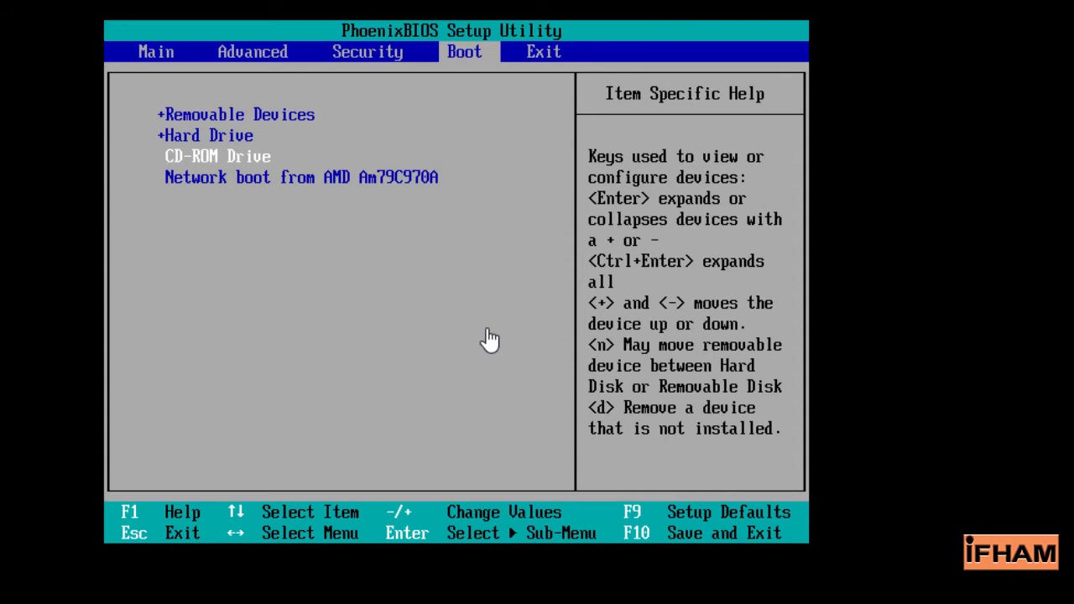
key("plus")
key("plus")
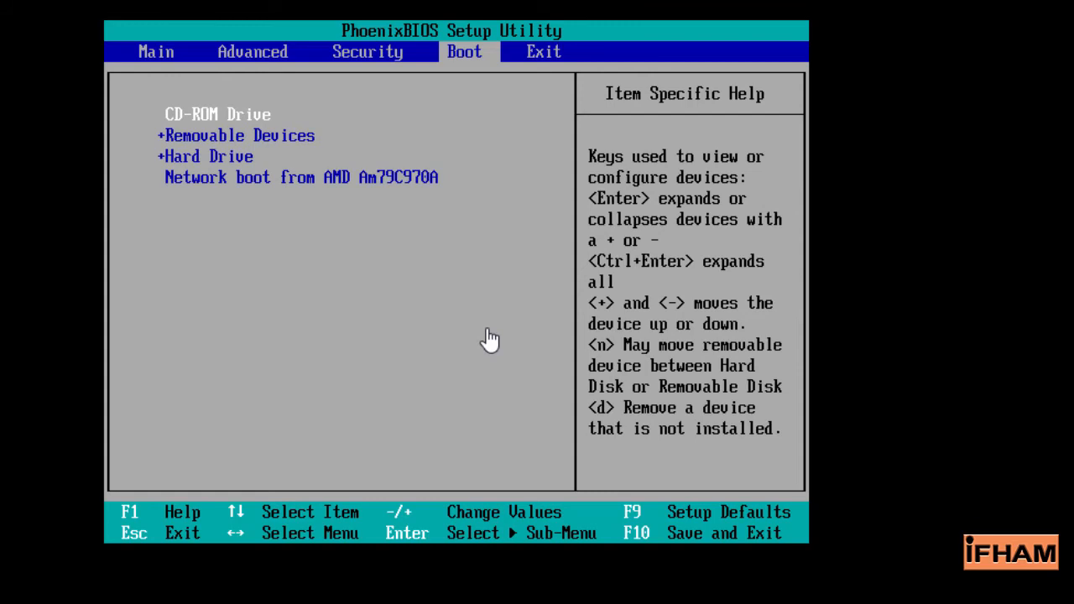
Step: Demonstrate reordering by moving the CD-ROM Drive down the boot order and back up to first place
key("minus")
key("minus")
key("minus")
key("plus")
key("plus")
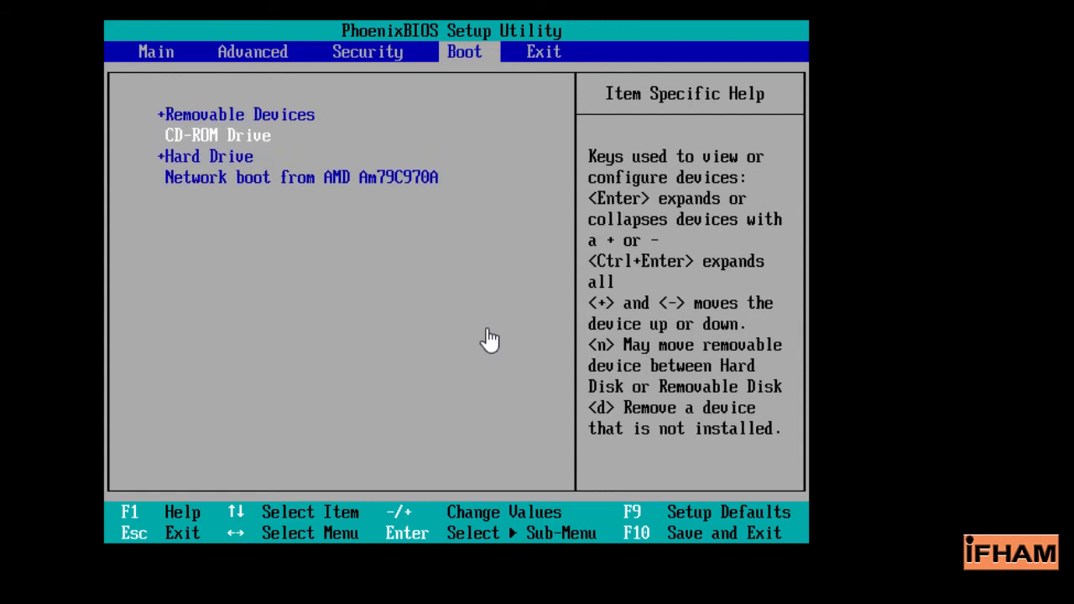
key("plus")
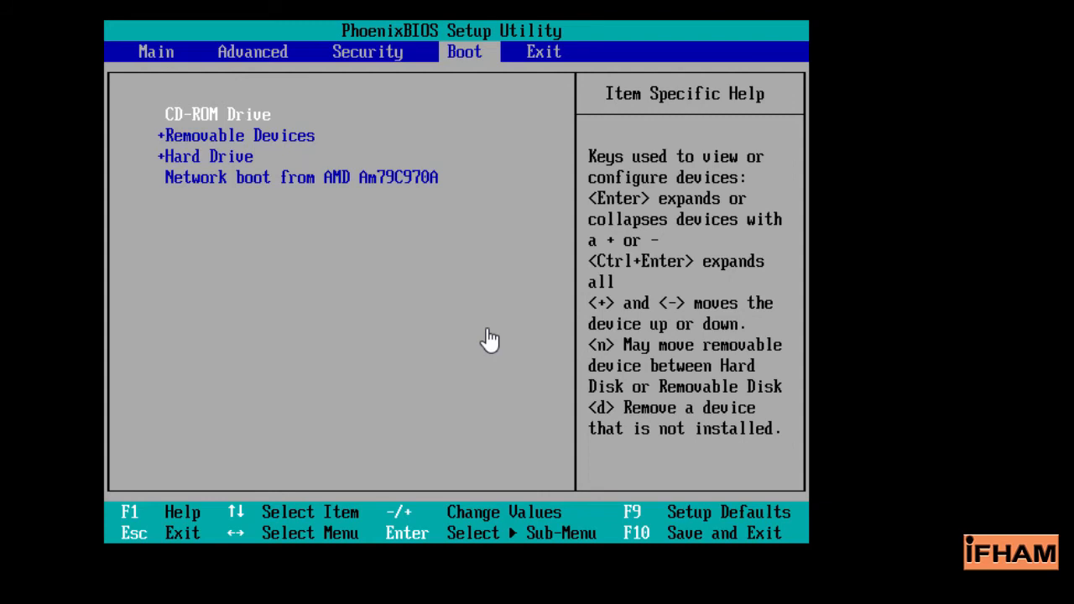
Step: Save the BIOS configuration changes and exit setup to boot the virtual machine from the disc
key("F10")
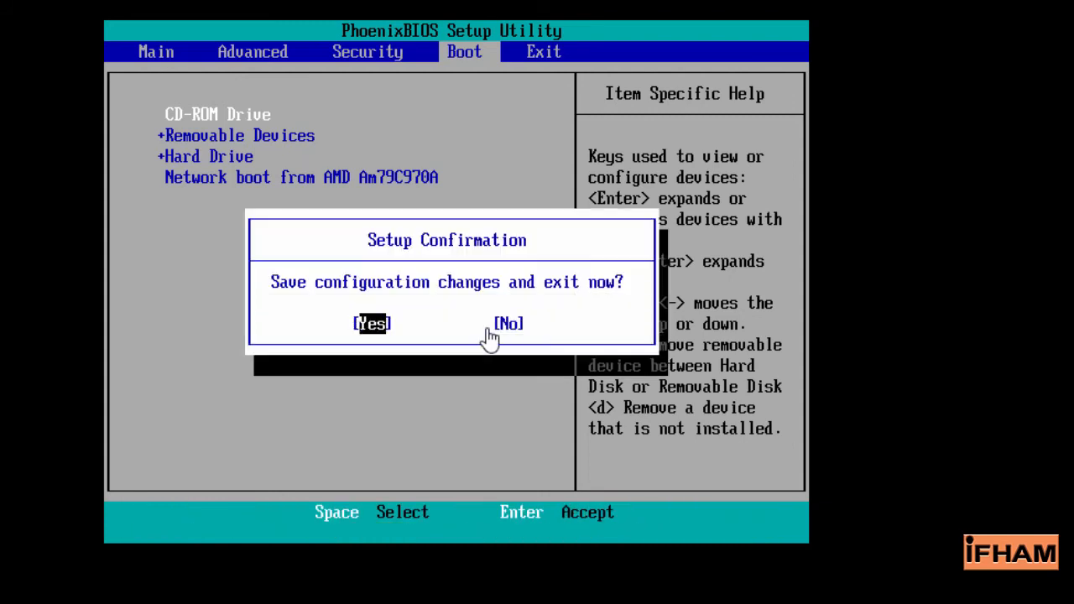
key("Return")
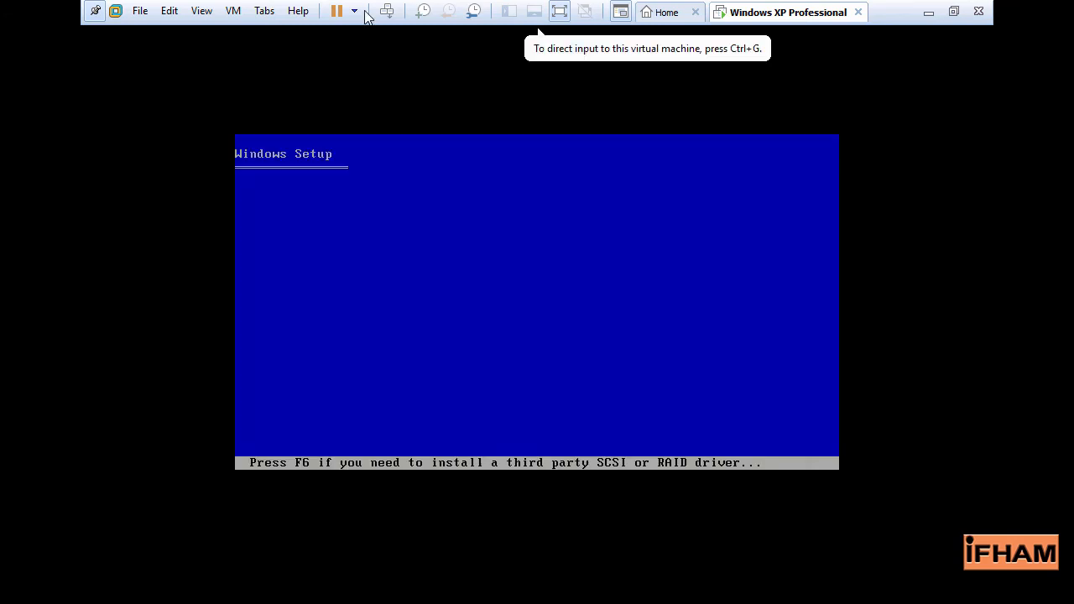
Step: Shut down the Windows XP guest and minimize the virtual machine window to return to the desktop
left_click(354, 11)
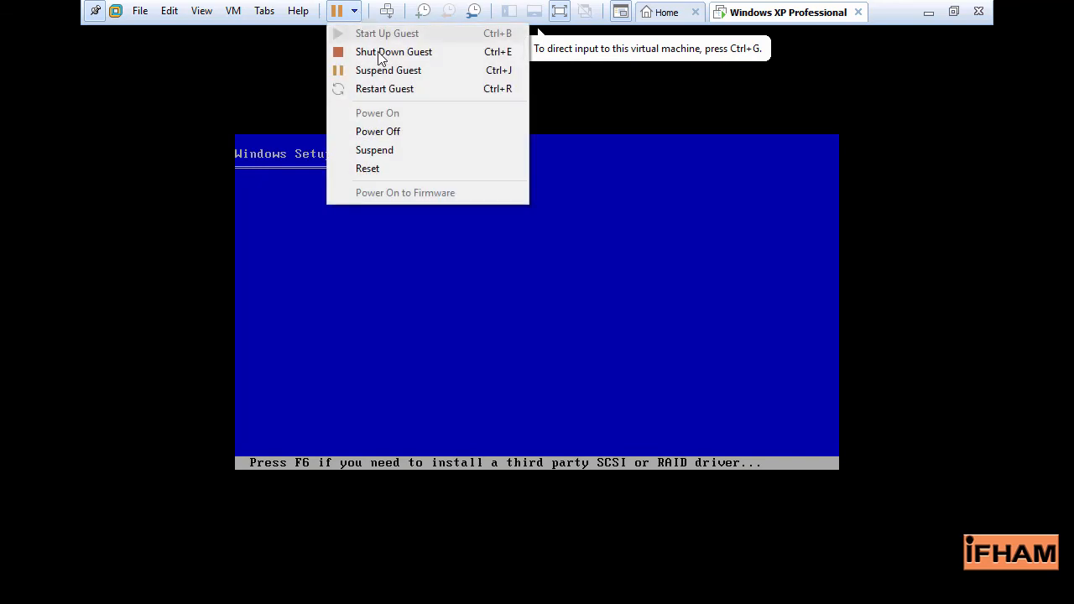
left_click(371, 53)
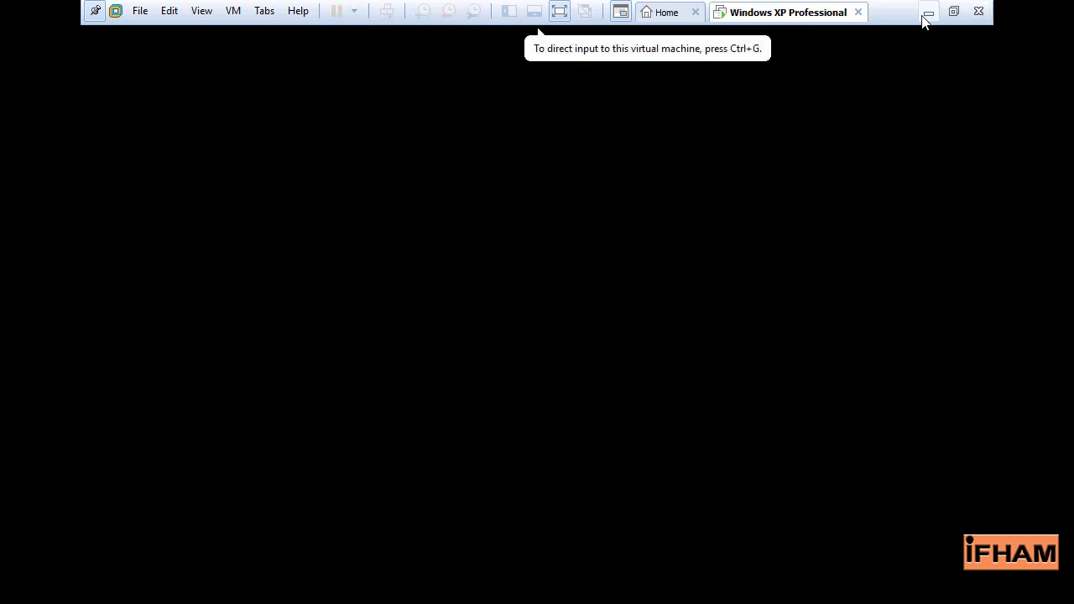
left_click(929, 15)
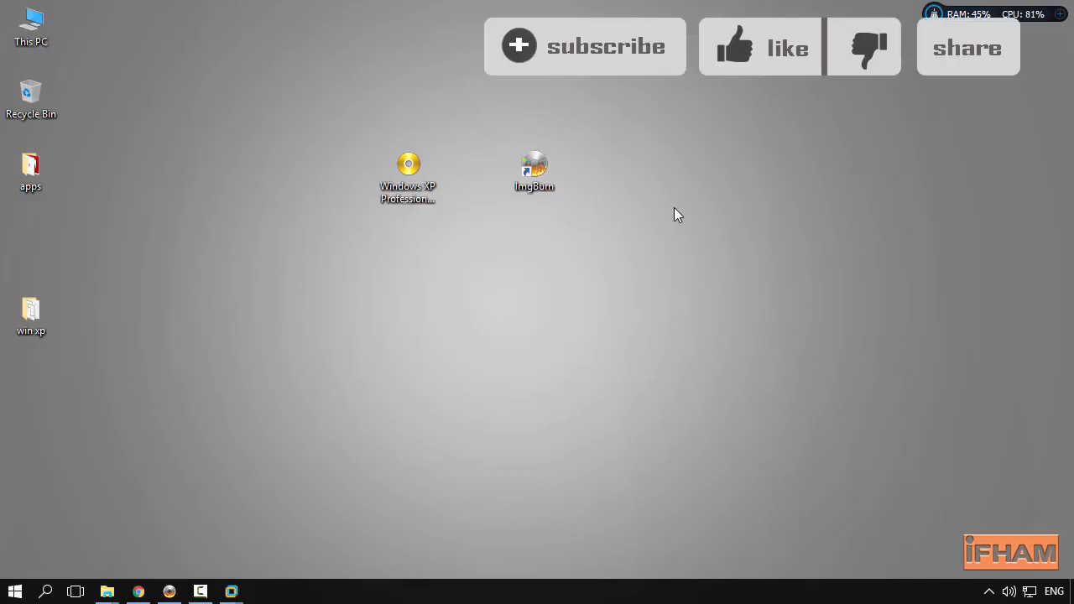